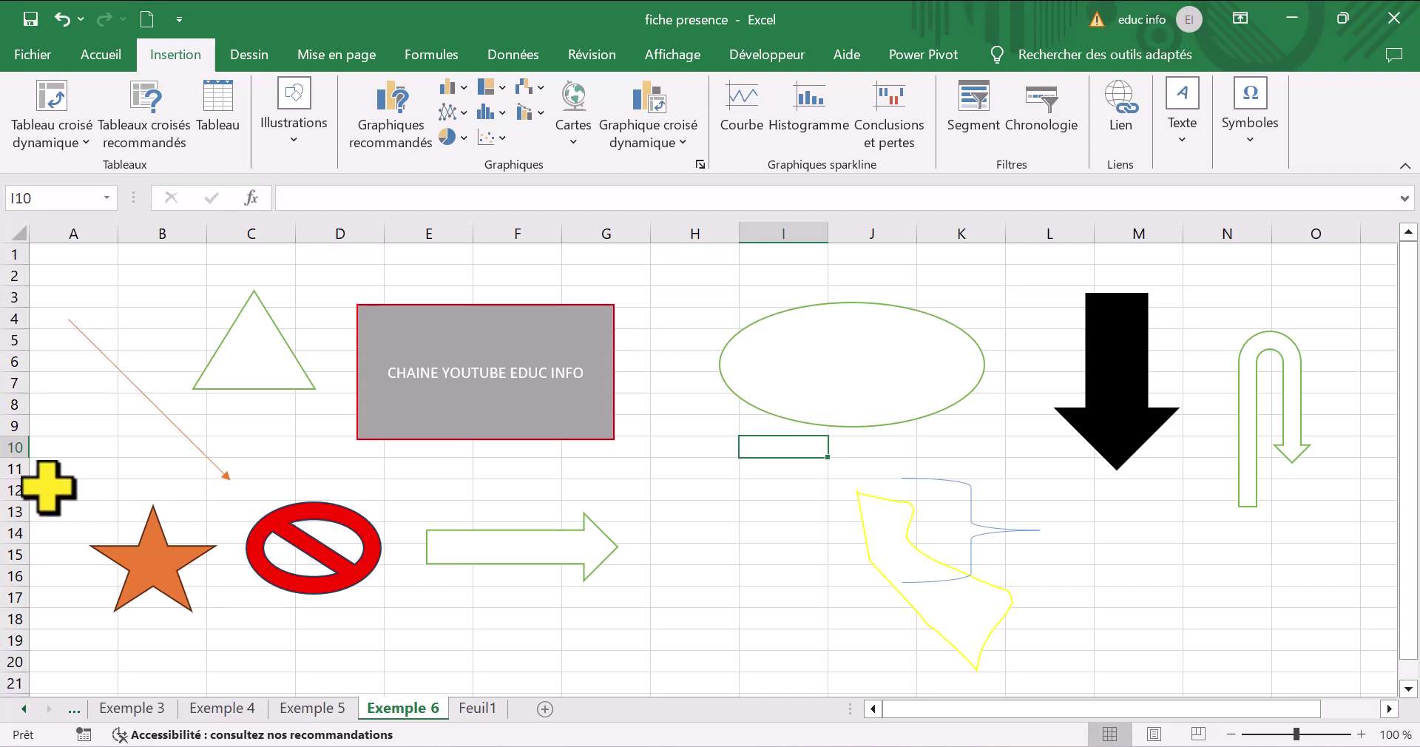
# Step: Open the Exemple 5 worksheet and select an empty cell below the summary table
pyautogui.click(347, 708)
pyautogui.click(811, 609)
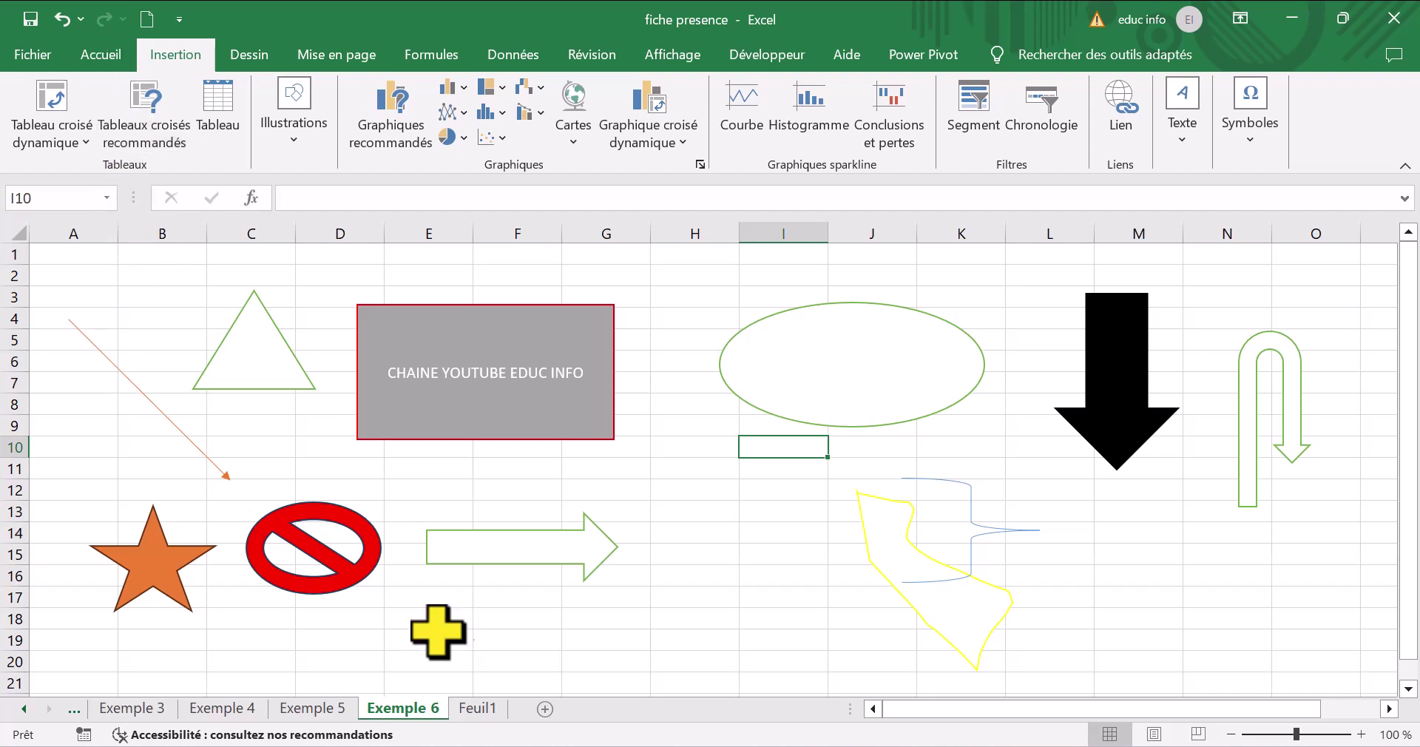
pyautogui.click(313, 708)
pyautogui.click(952, 602)
pyautogui.click(850, 596)
pyautogui.press('BackSpace')
pyautogui.click(984, 603)
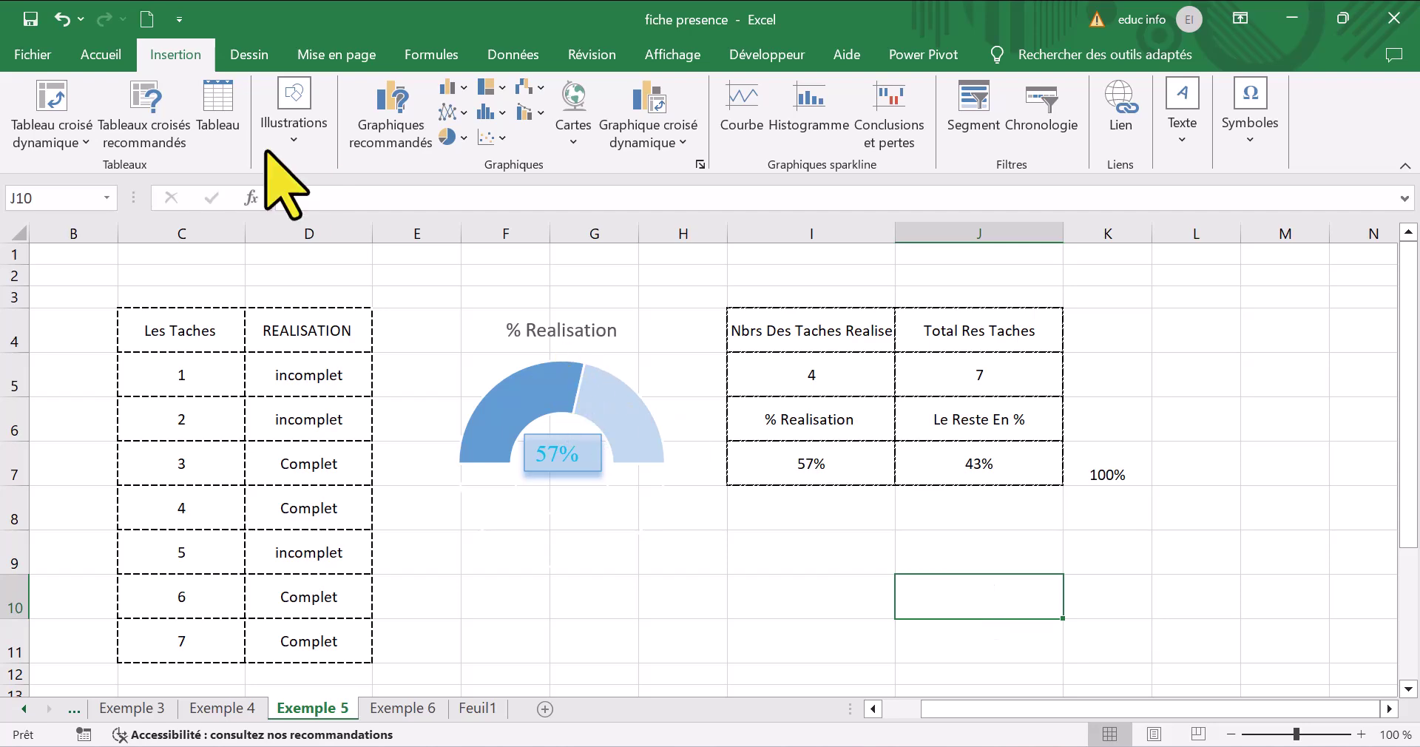
# Step: Draw a right block arrow about 7.9 cm wide and 2.3 cm high below the summary table, with the green outline style
pyautogui.click(120, 59)
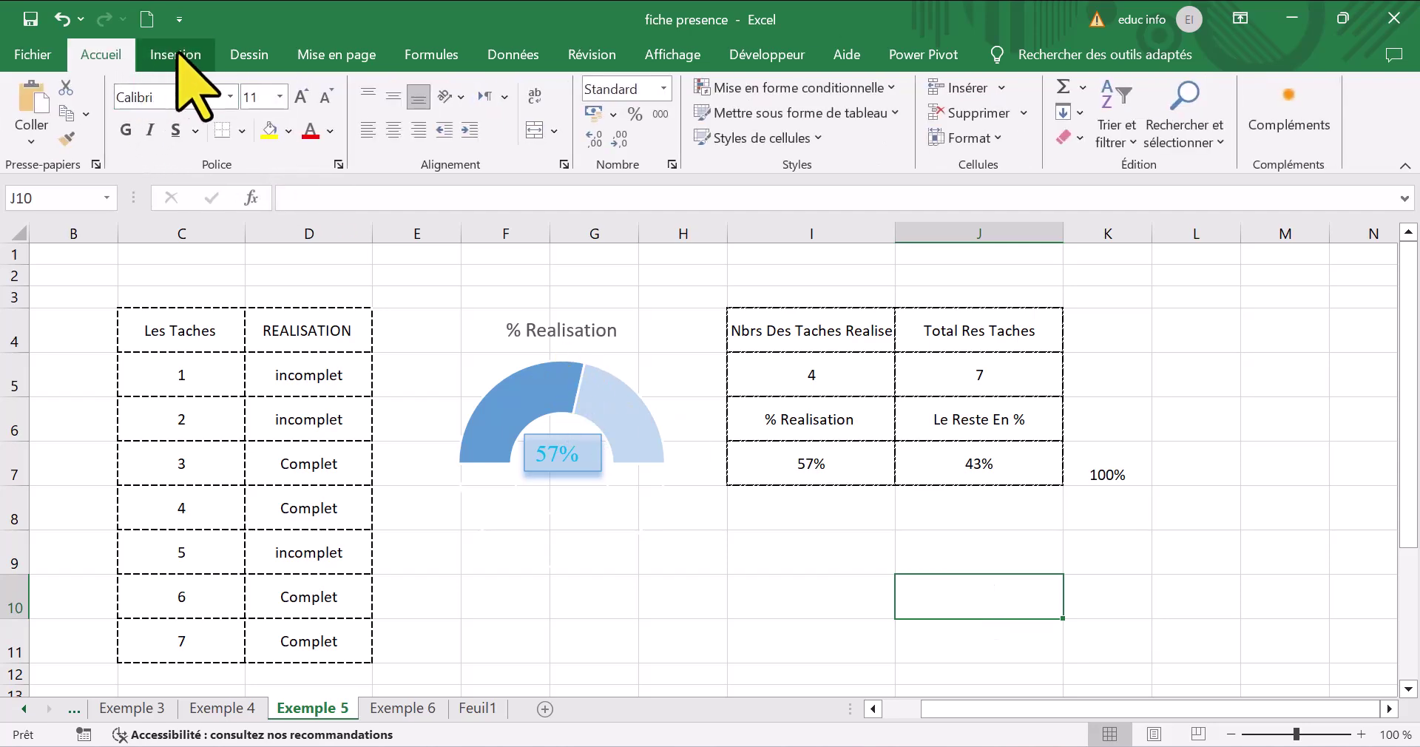
pyautogui.click(181, 58)
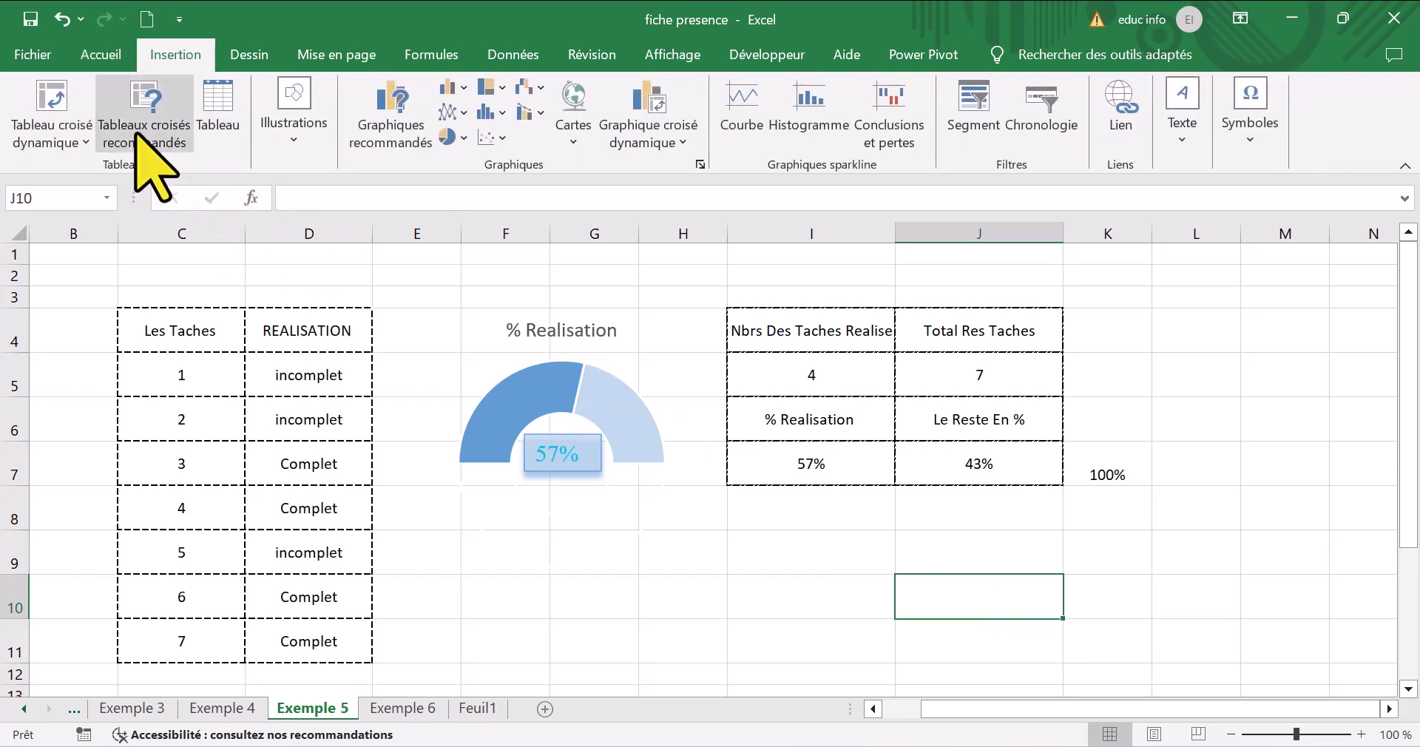
pyautogui.click(307, 111)
pyautogui.click(328, 214)
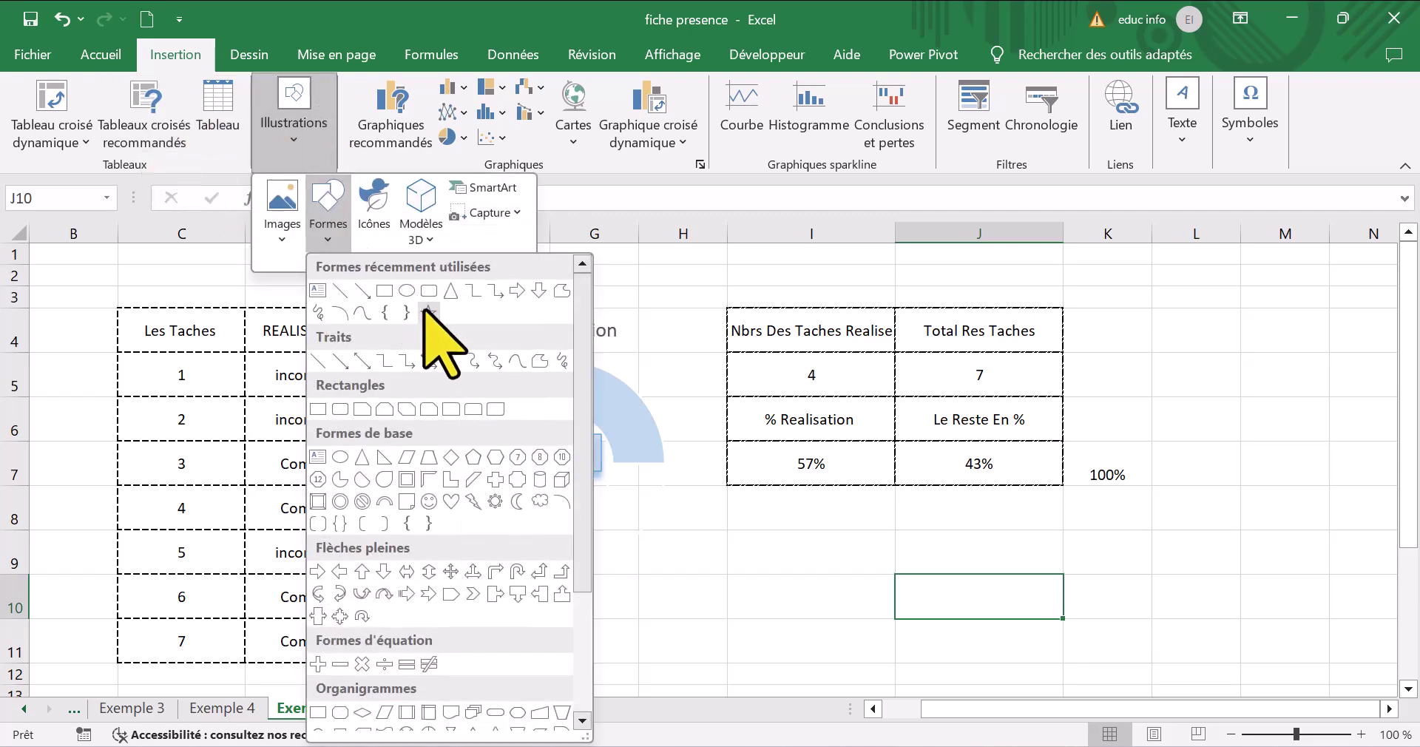
pyautogui.click(517, 290)
pyautogui.moveTo(734, 577)
pyautogui.mouseDown()
pyautogui.moveTo(855, 624)
pyautogui.moveTo(1060, 622)
pyautogui.moveTo(1080, 670)
pyautogui.mouseUp()
pyautogui.moveTo(993, 622); pyautogui.dragTo(1062, 615)
pyautogui.click(379, 127)
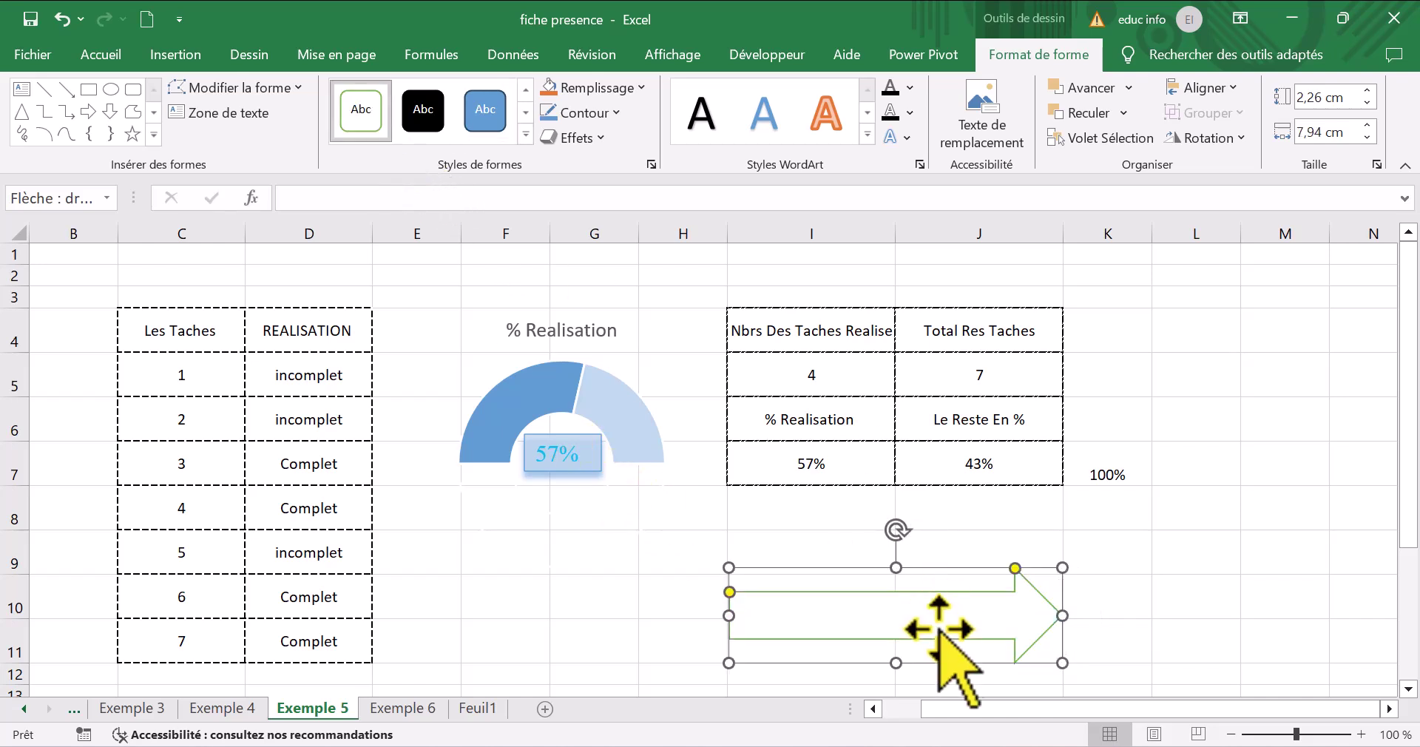
# Step: Add the text "ETAPE SUIVANT :" to the arrow and centre it horizontally and vertically
pyautogui.rightClick(926, 629)
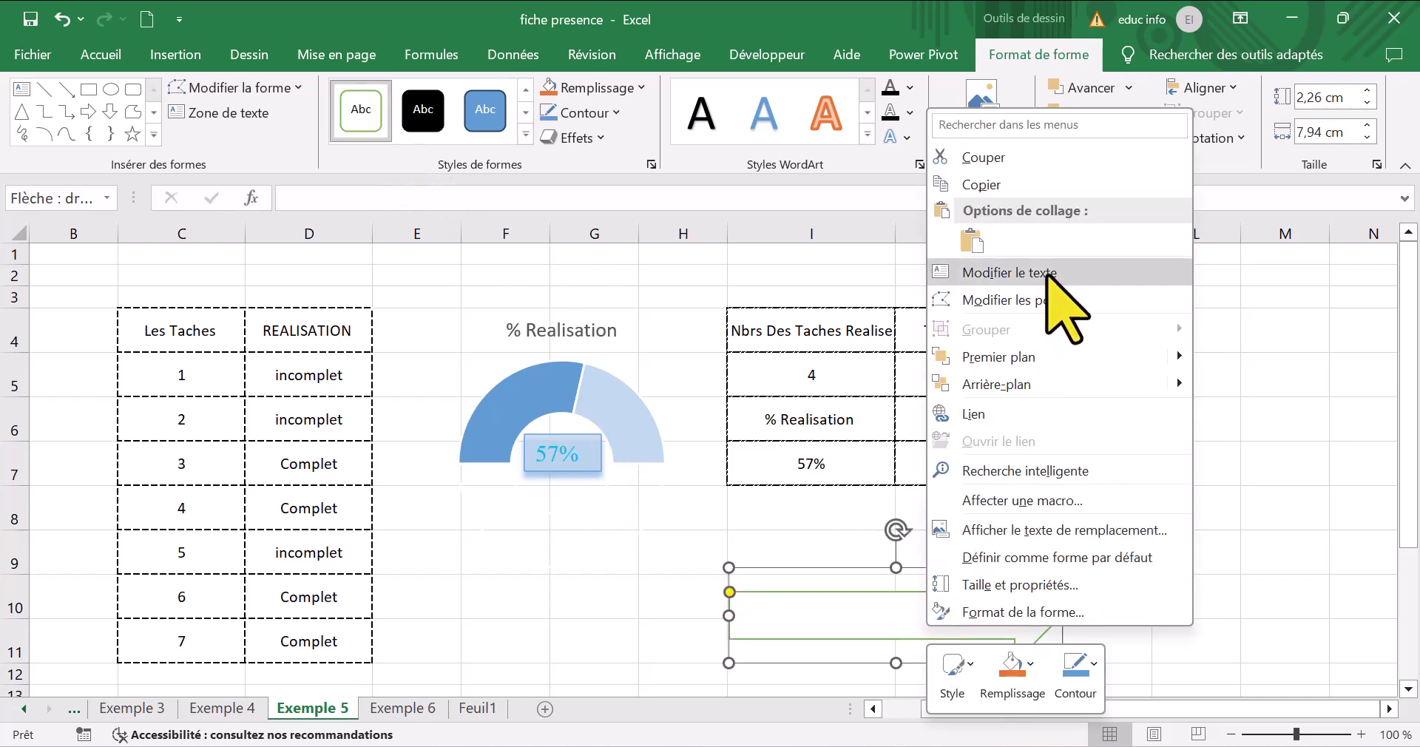
pyautogui.click(961, 274)
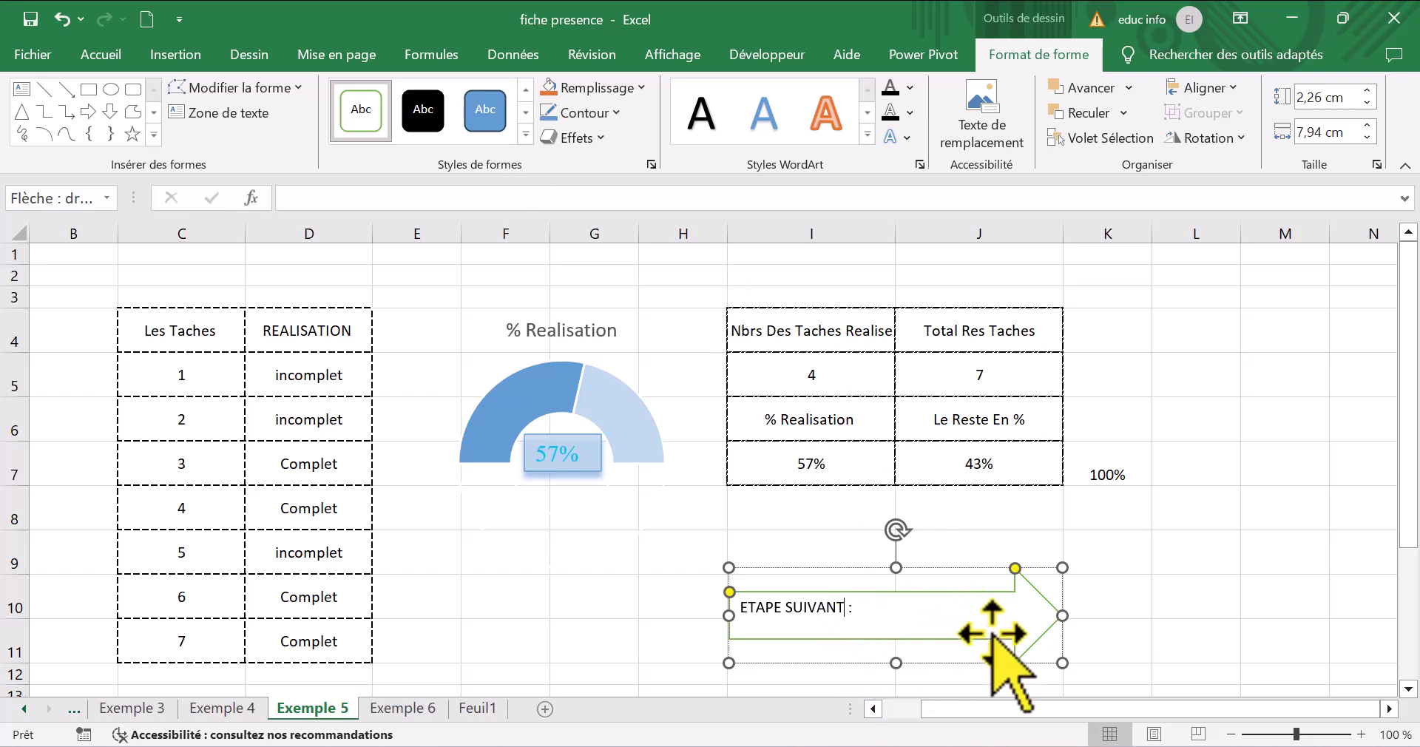
pyautogui.tripleClick(794, 607)
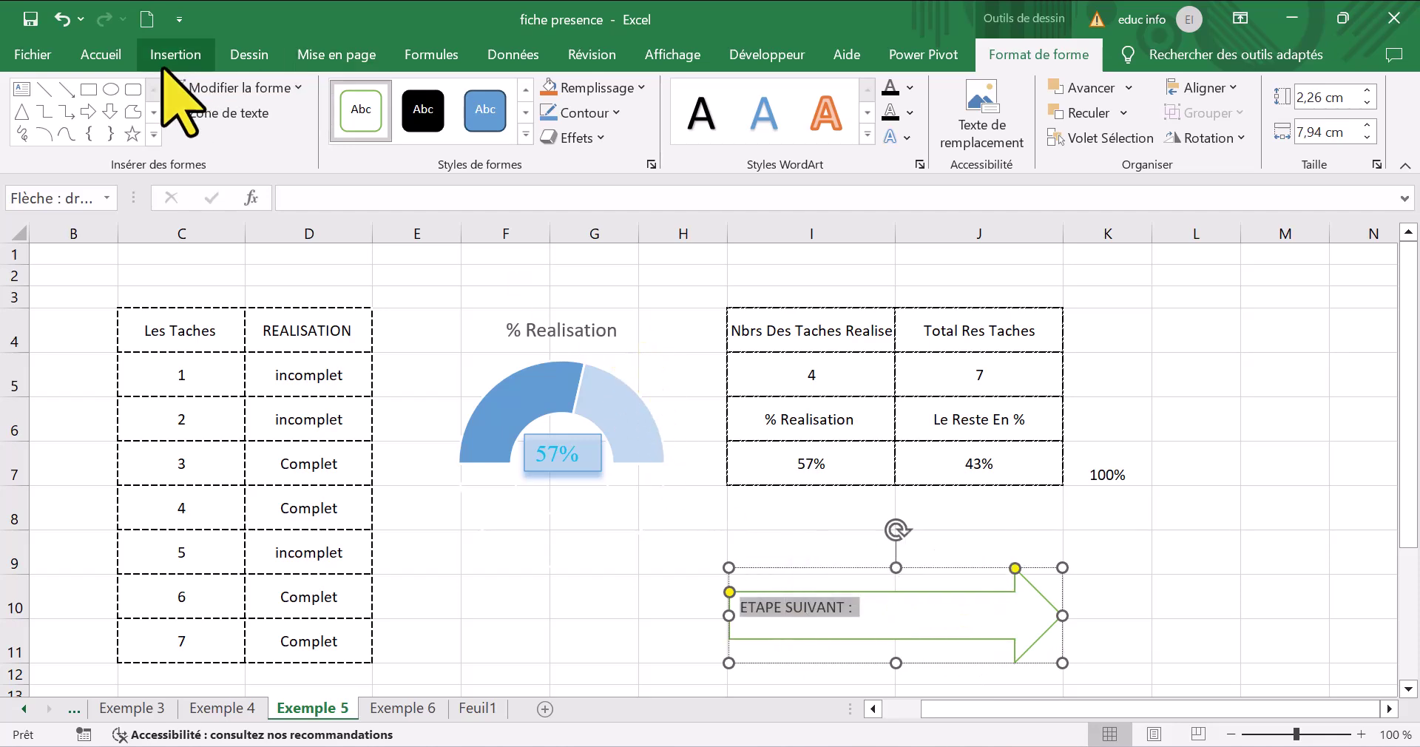
pyautogui.click(103, 56)
pyautogui.click(393, 131)
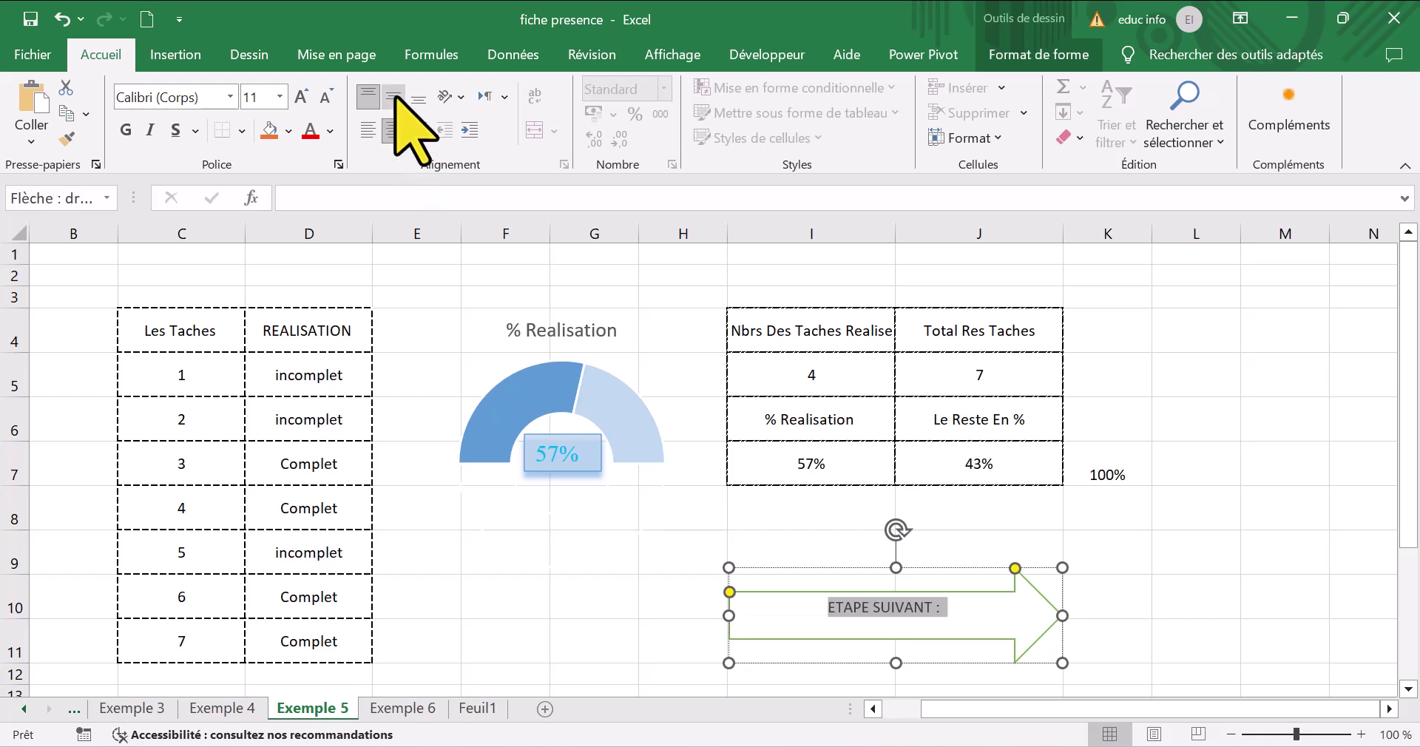
pyautogui.click(393, 96)
pyautogui.click(1218, 631)
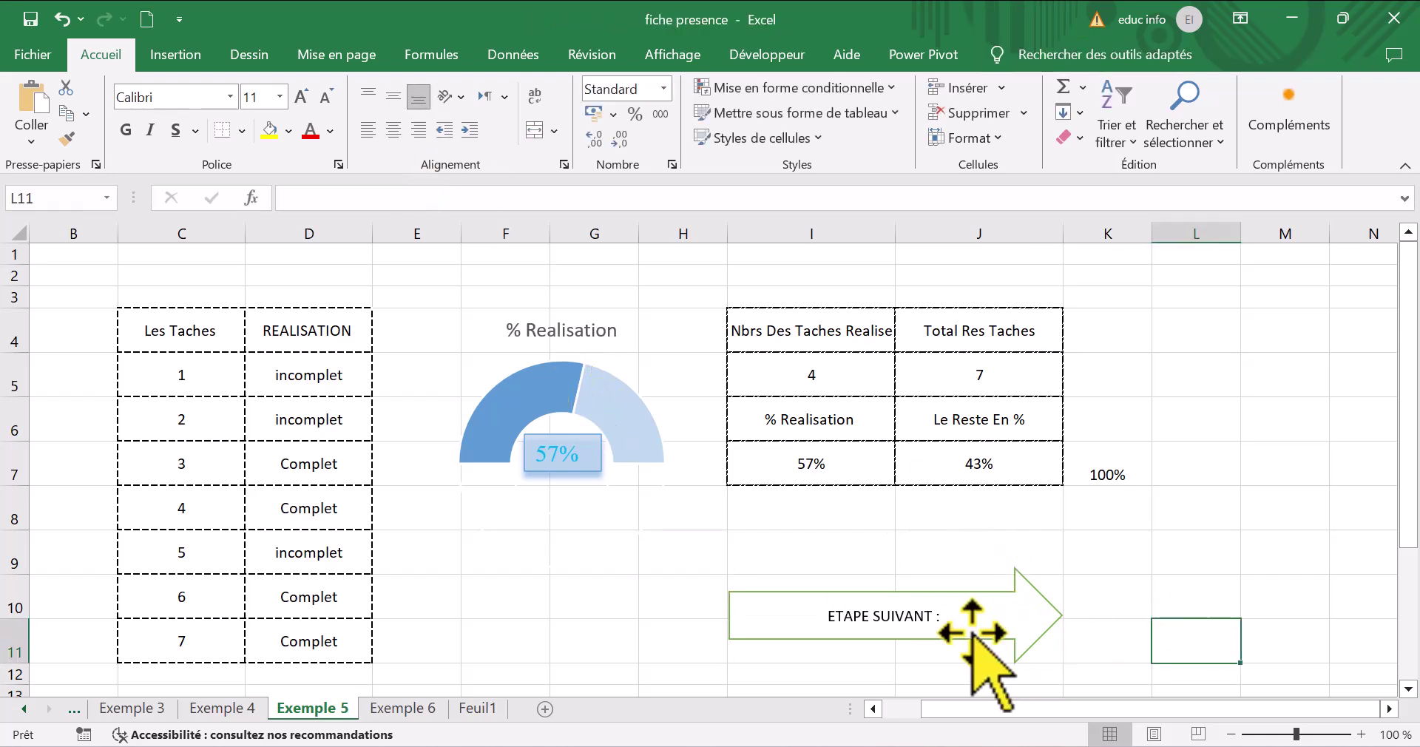
# Step: Fill the arrow with the green theme colour and set its text to the automatic font colour
pyautogui.tripleClick(914, 617)
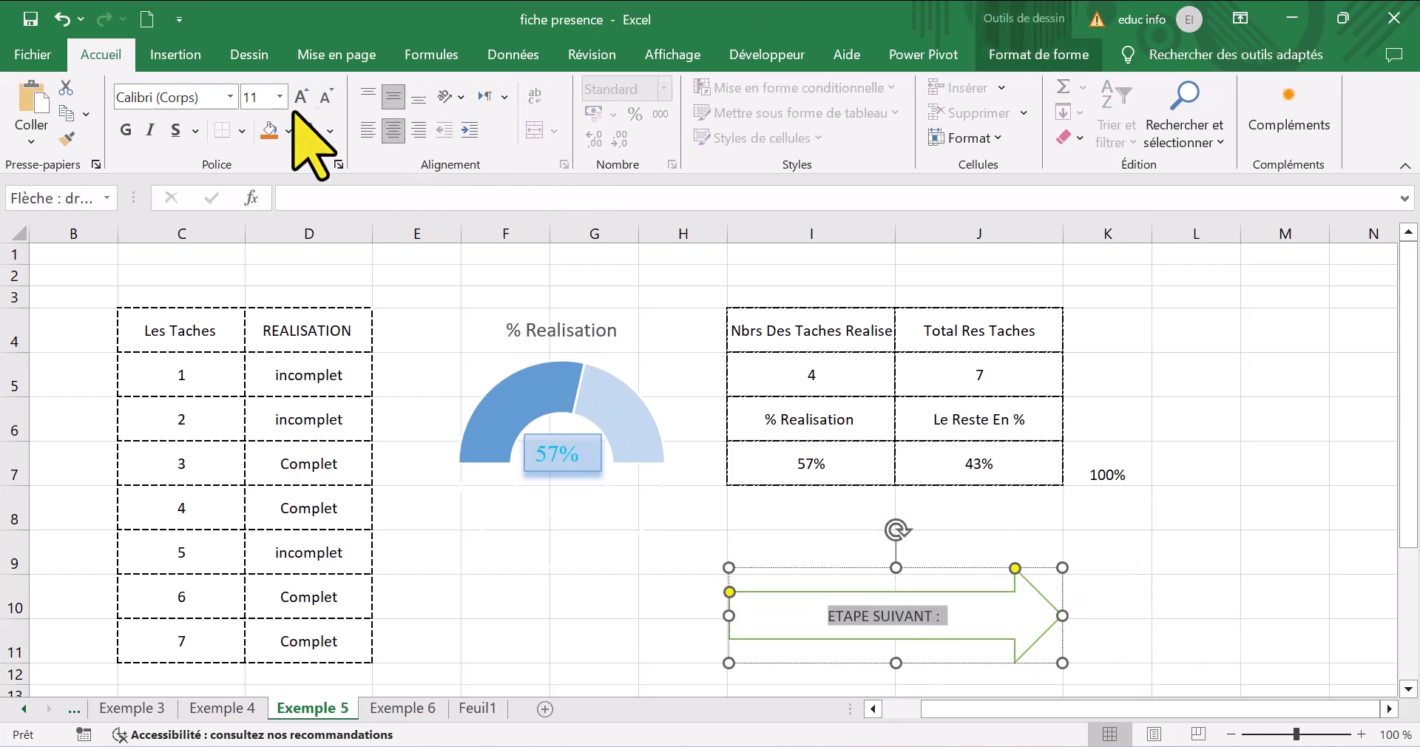
pyautogui.click(269, 131)
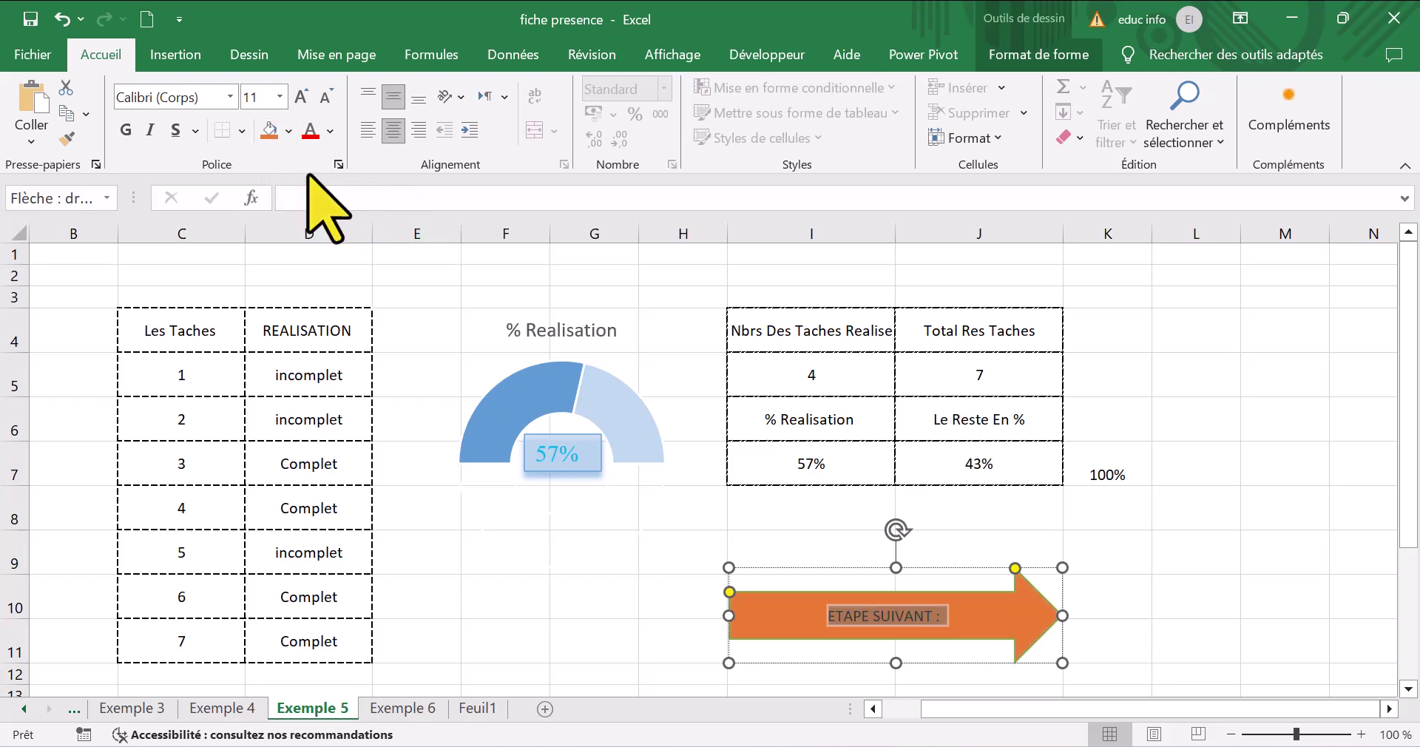
pyautogui.click(311, 131)
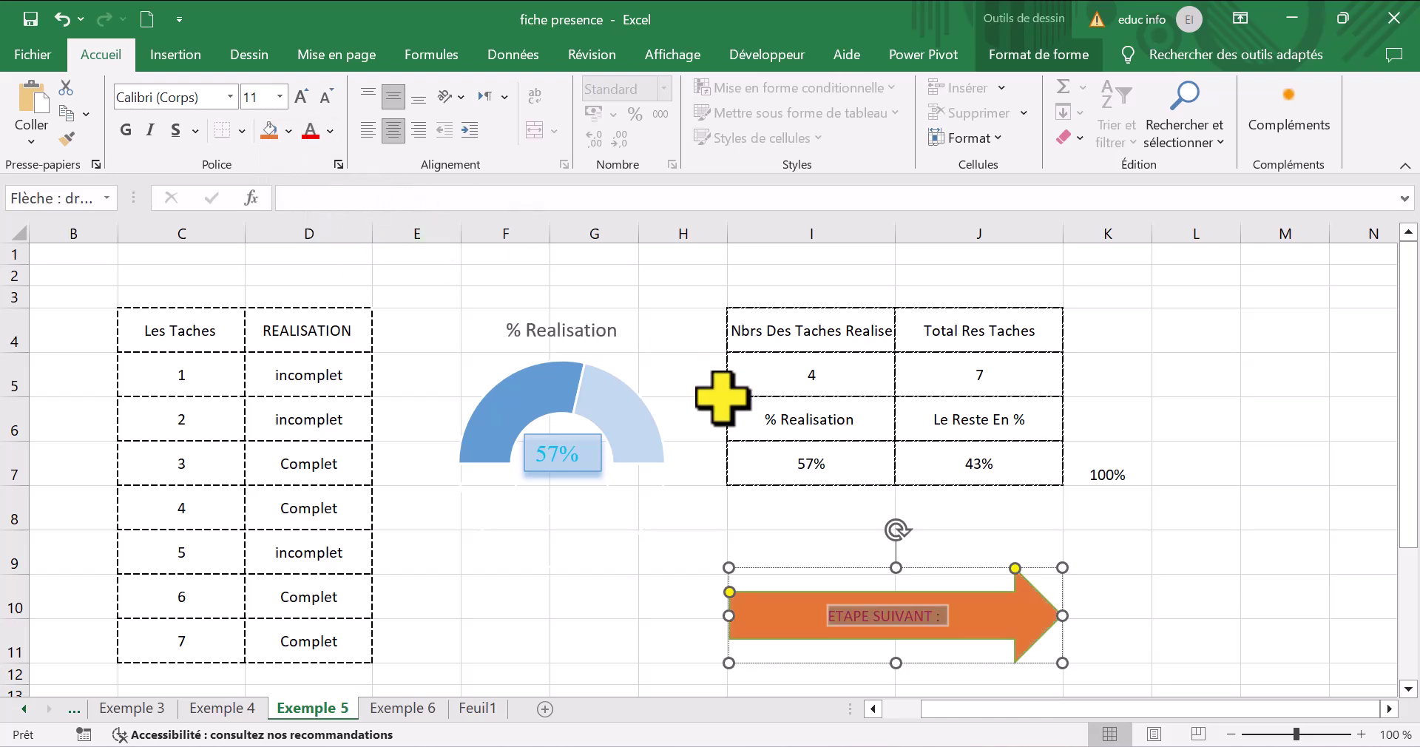
pyautogui.click(288, 131)
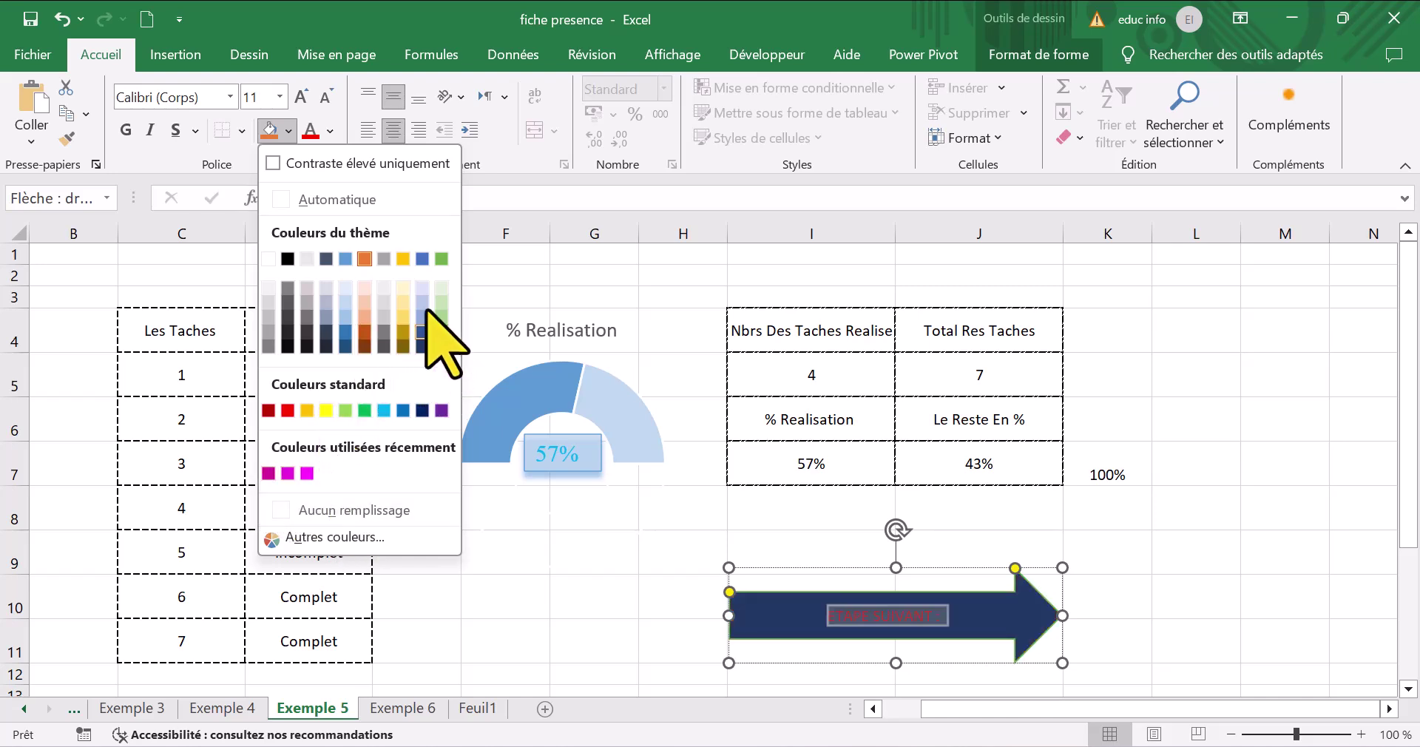
pyautogui.click(441, 258)
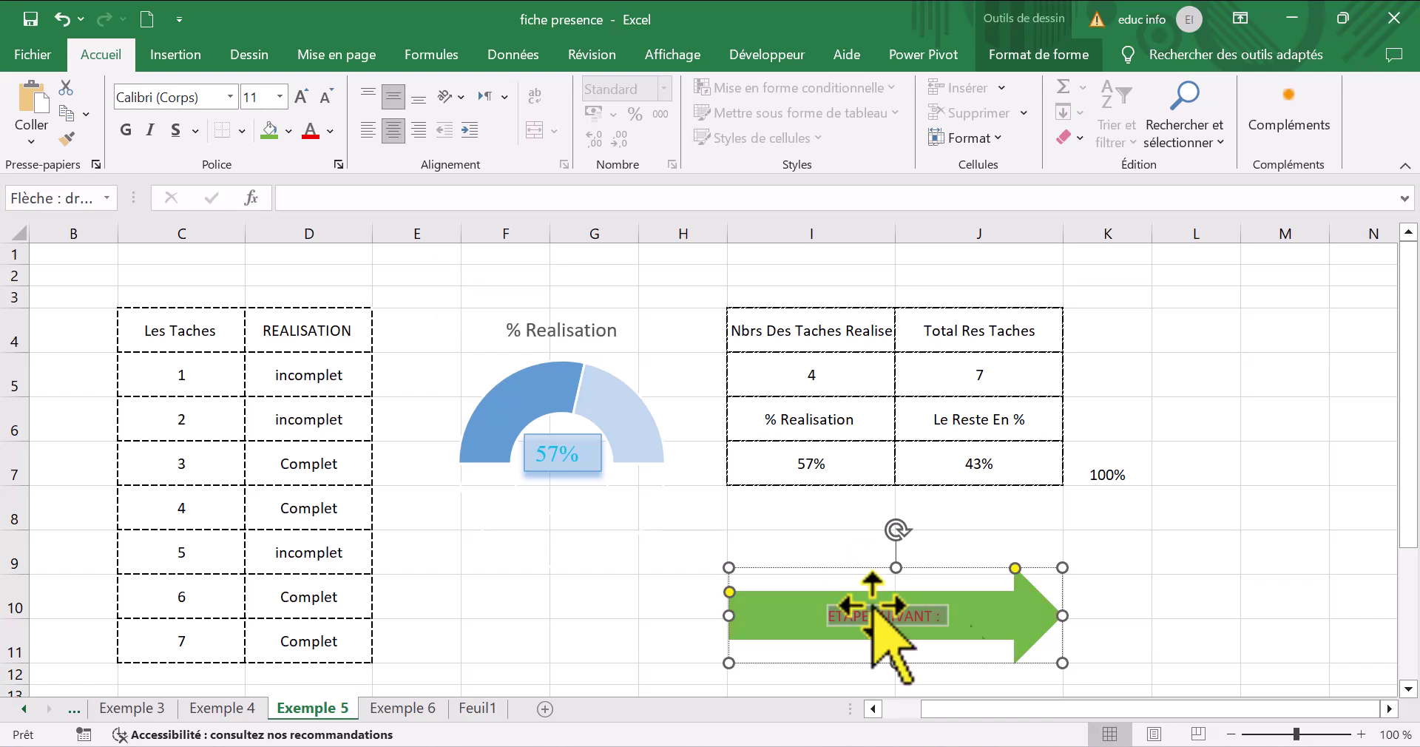
pyautogui.tripleClick(897, 621)
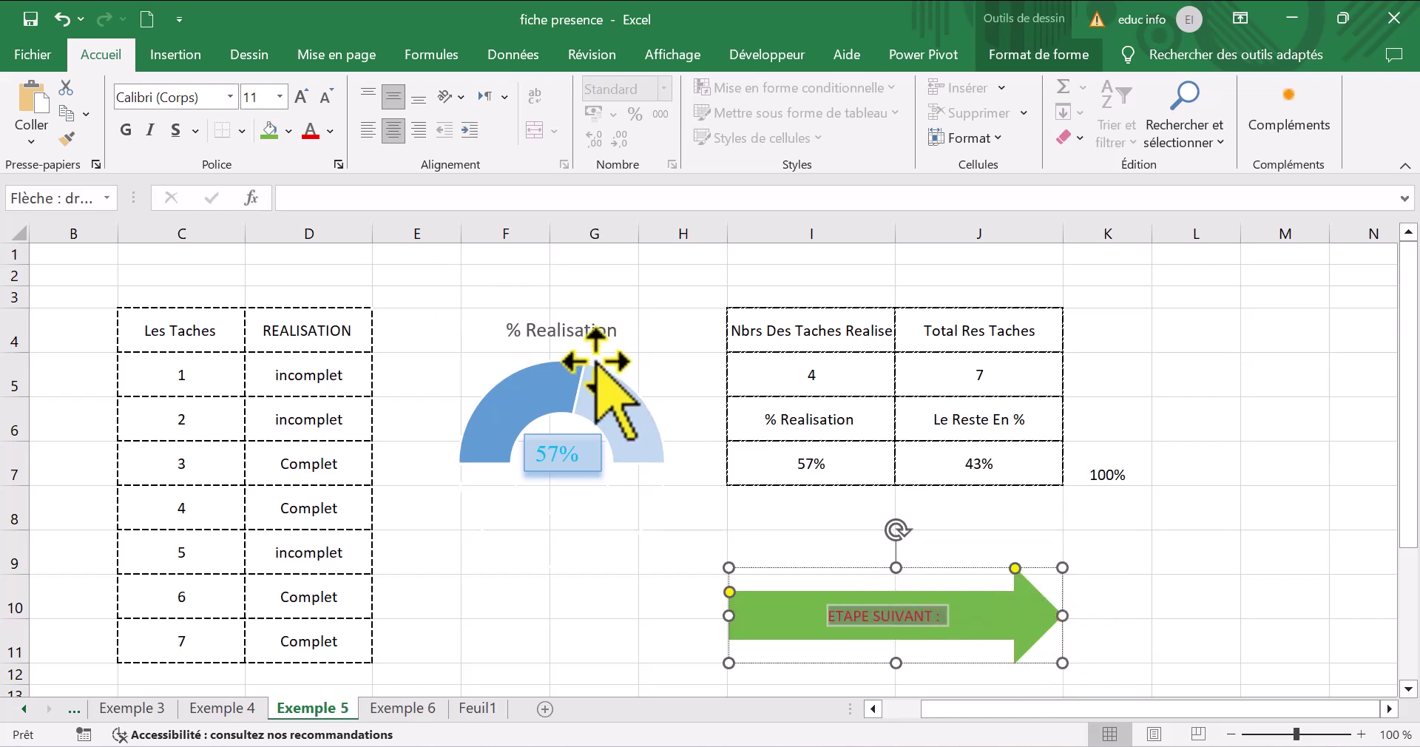
pyautogui.click(330, 133)
pyautogui.click(348, 197)
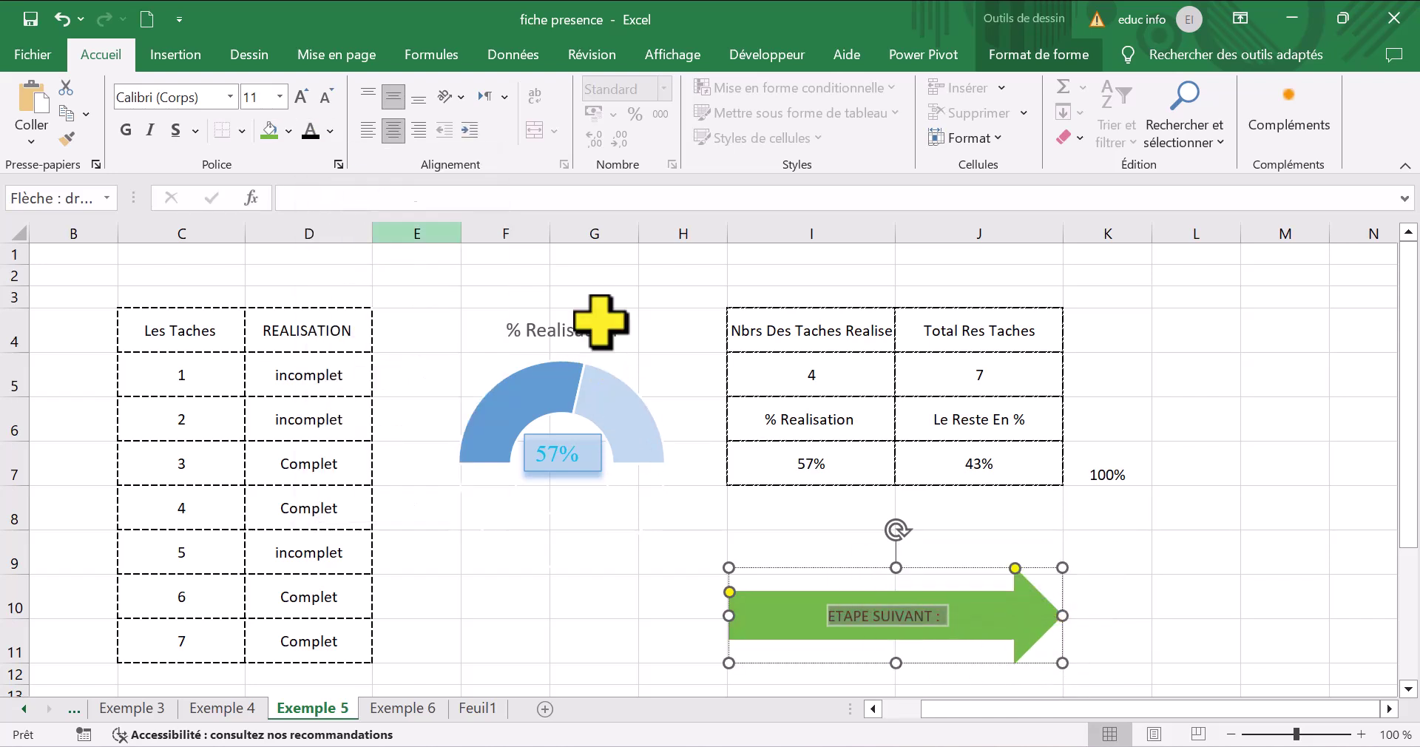
pyautogui.click(1165, 543)
# Step: Make the arrow's "ETAPE SUIVANT :" text bold, italic and underlined
pyautogui.click(897, 622)
pyautogui.tripleClick(898, 622)
pyautogui.click(128, 130)
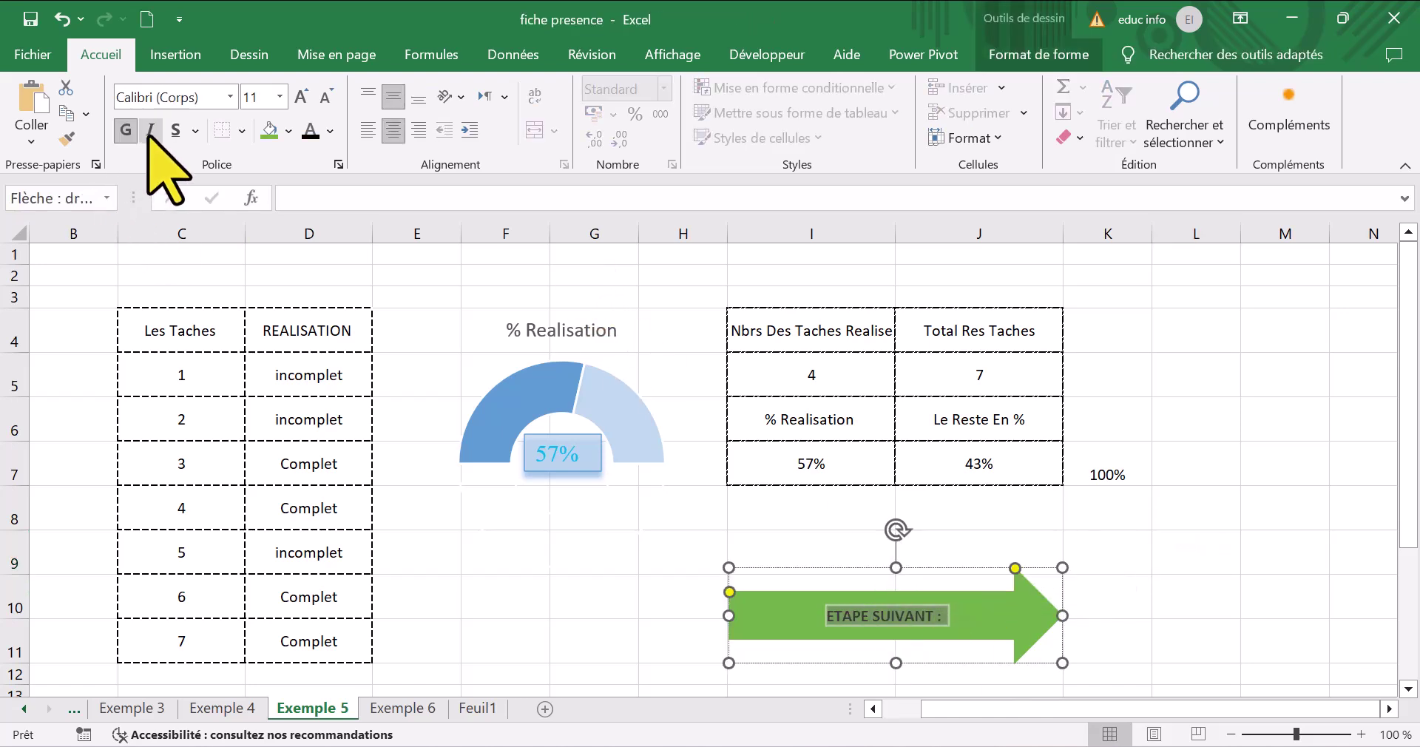
pyautogui.click(176, 130)
pyautogui.click(690, 490)
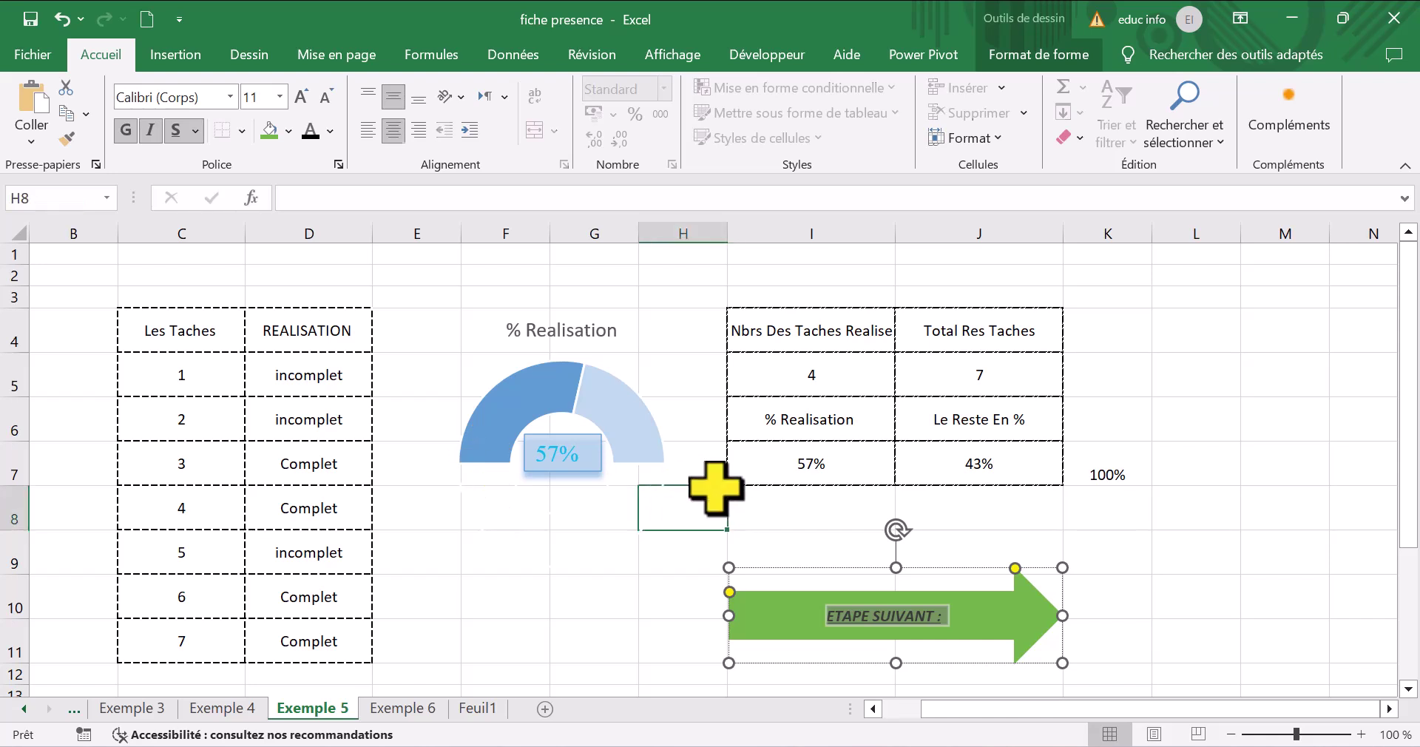
# Step: Add a hyperlink to the arrow that leads to cell A1 of the Exemple 6 sheet in this document
pyautogui.click(868, 620)
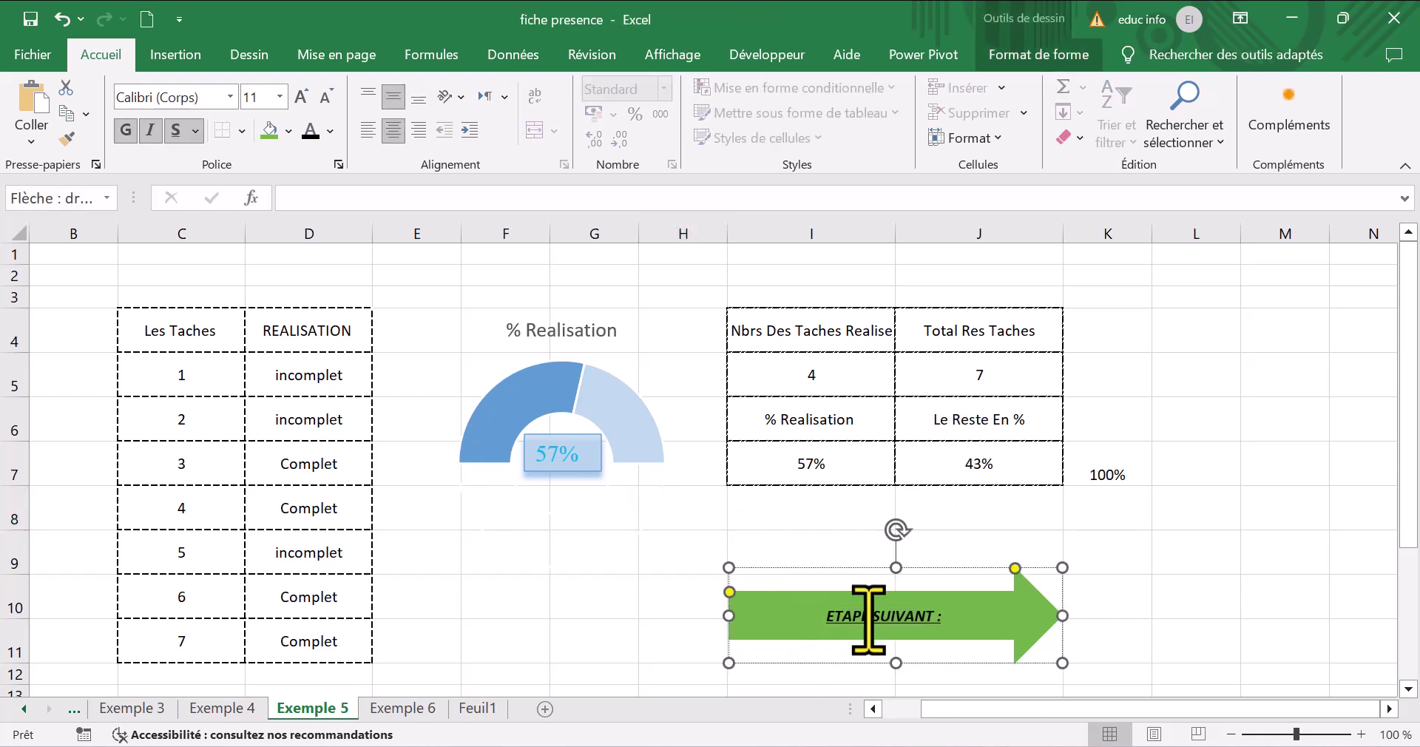
pyautogui.click(177, 57)
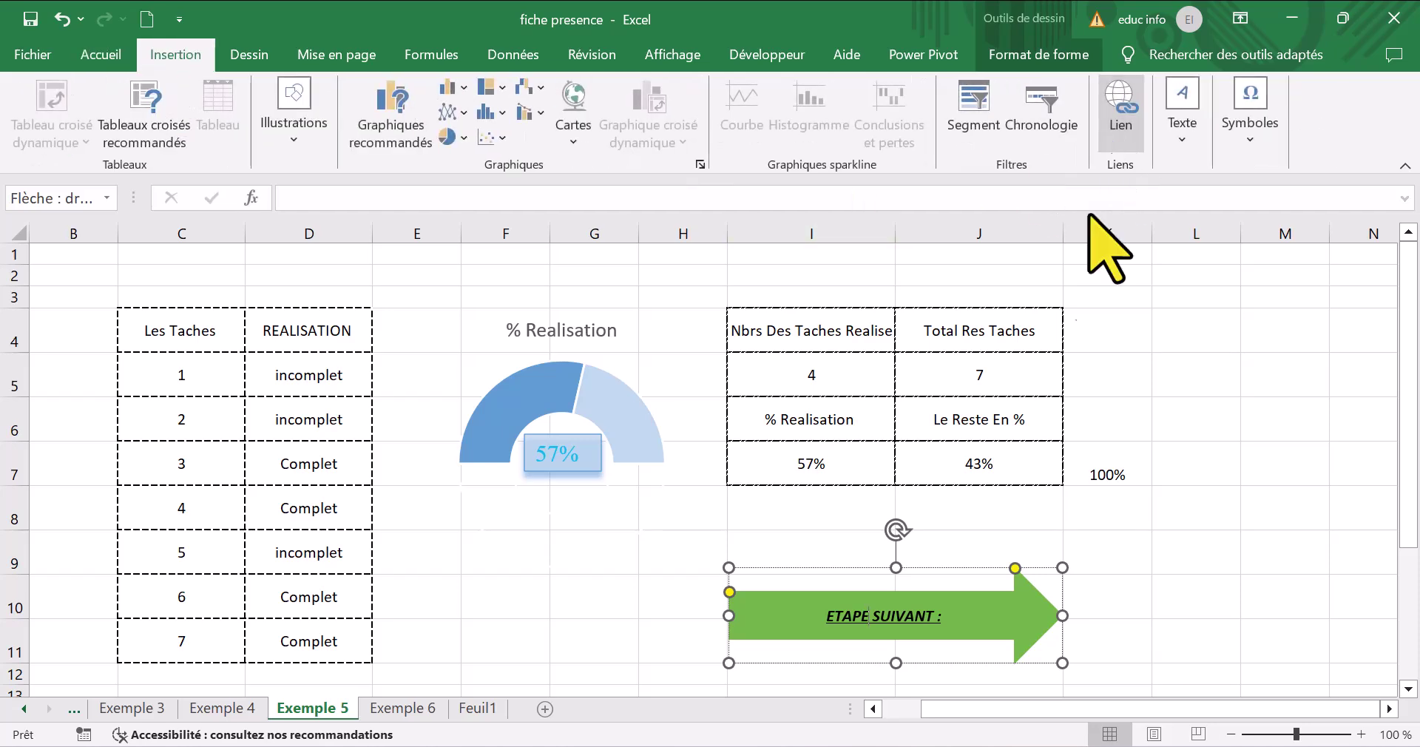
pyautogui.click(1117, 140)
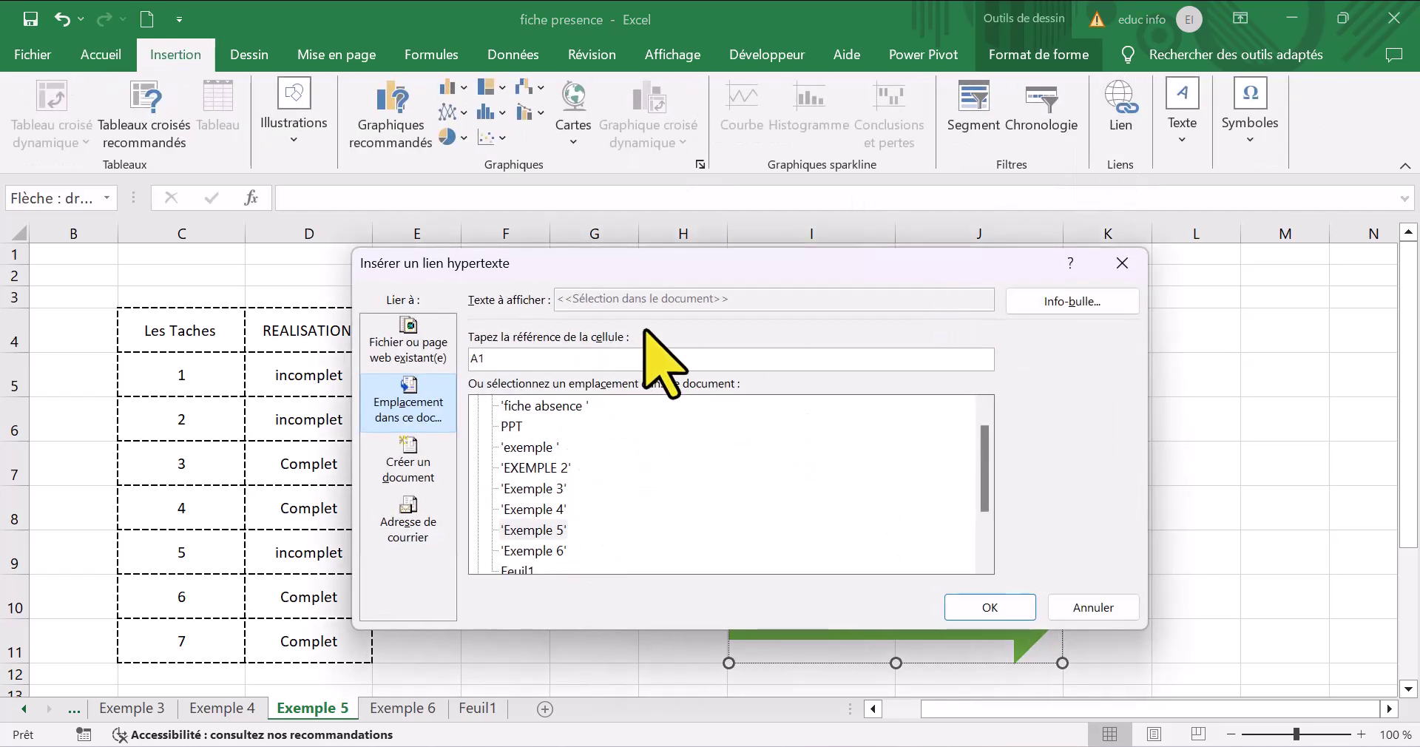
pyautogui.moveTo(707, 266); pyautogui.dragTo(491, 156)
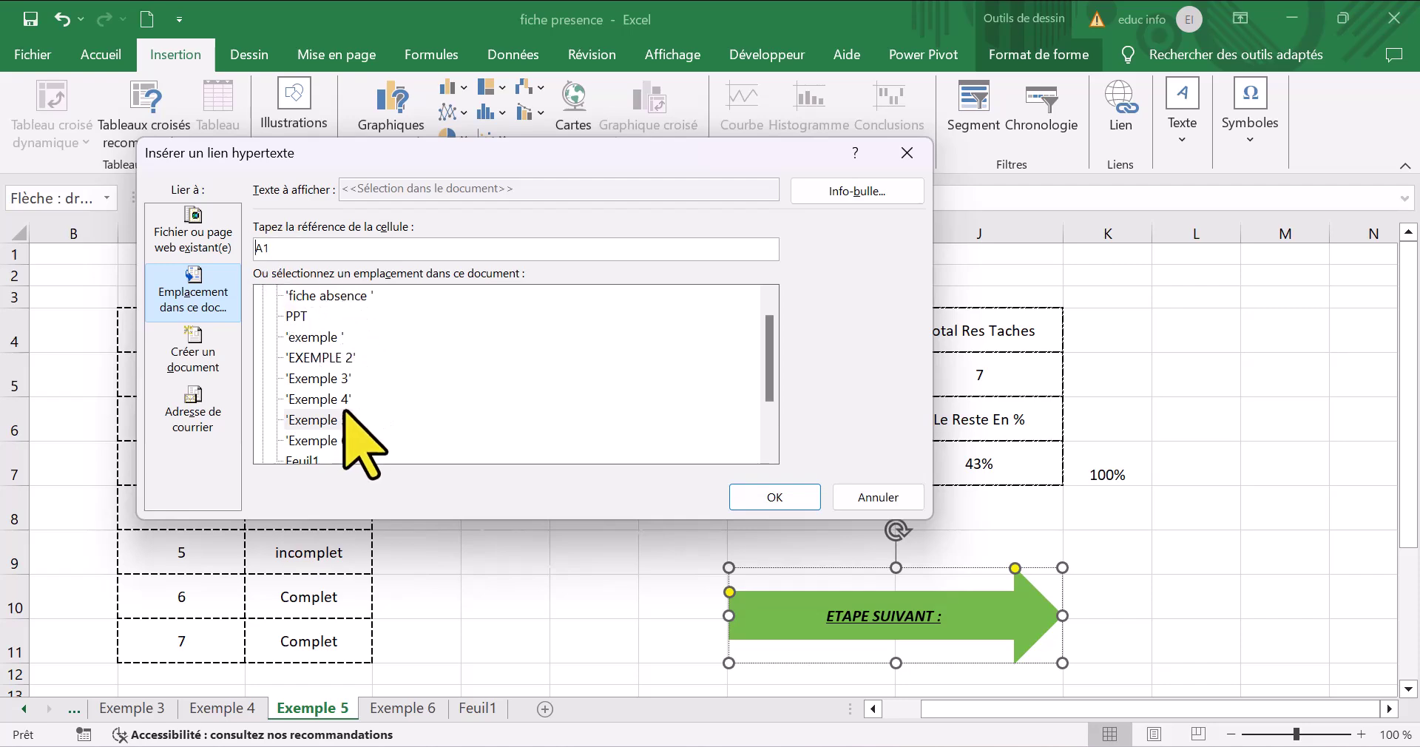
pyautogui.click(774, 497)
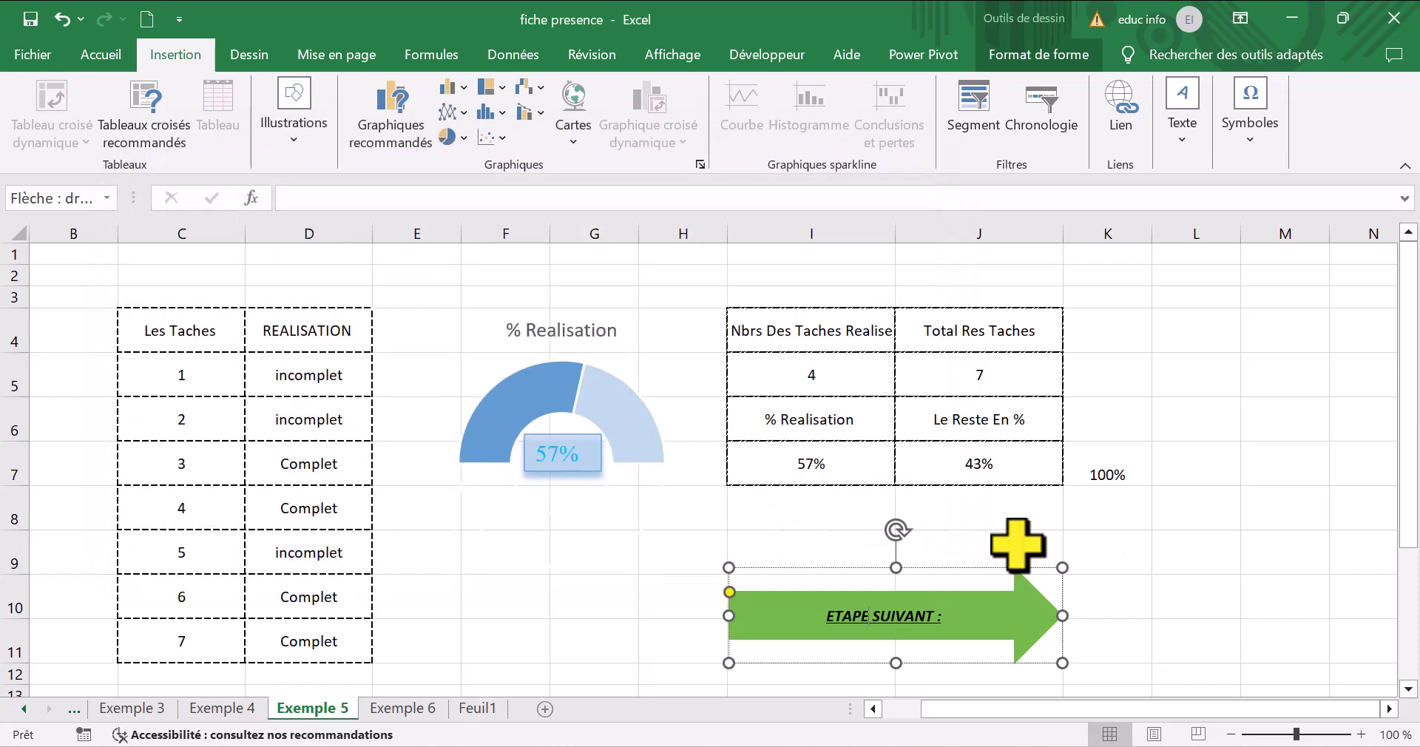
pyautogui.click(1182, 599)
# Step: Test the arrow's link to the Exemple 6 sheet several times, returning to Exemple 5 after each jump
pyautogui.click(908, 625)
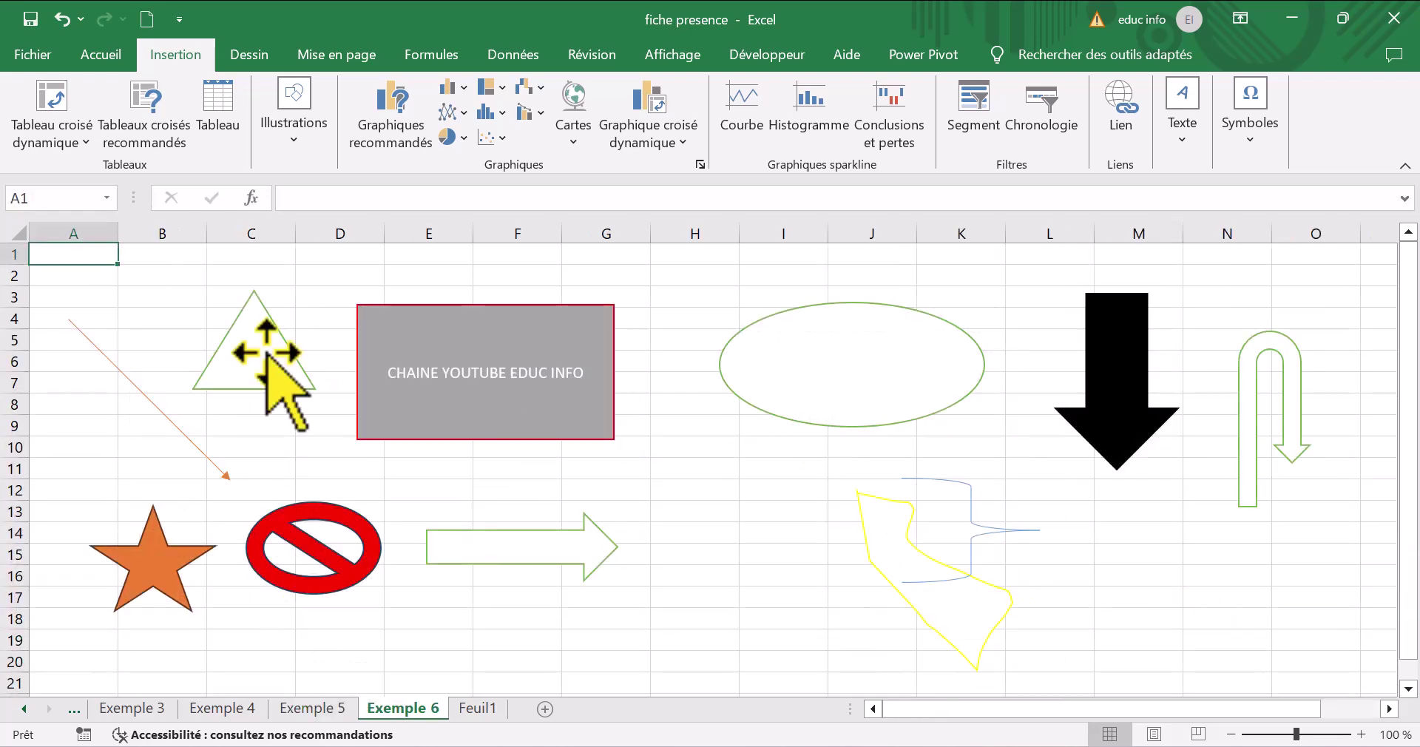
pyautogui.click(349, 708)
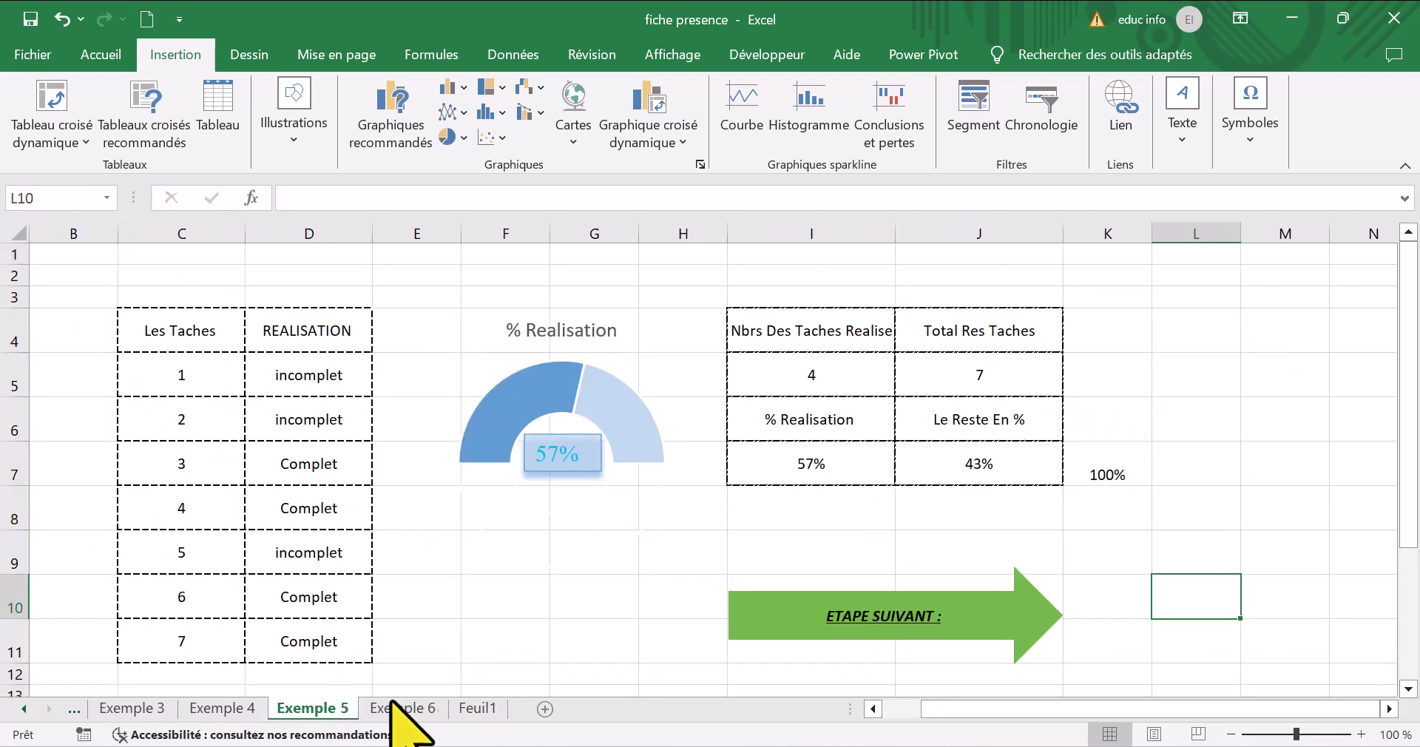
pyautogui.click(917, 628)
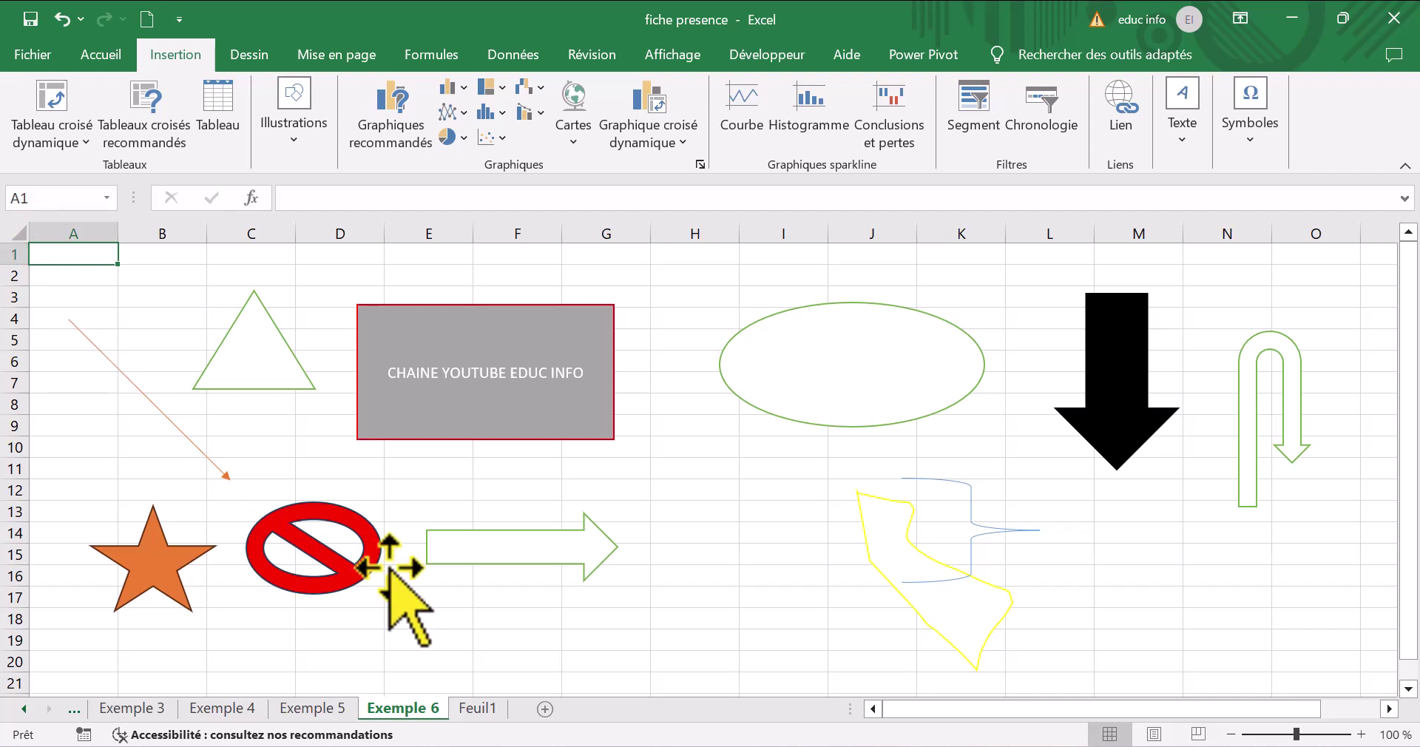
pyautogui.click(341, 707)
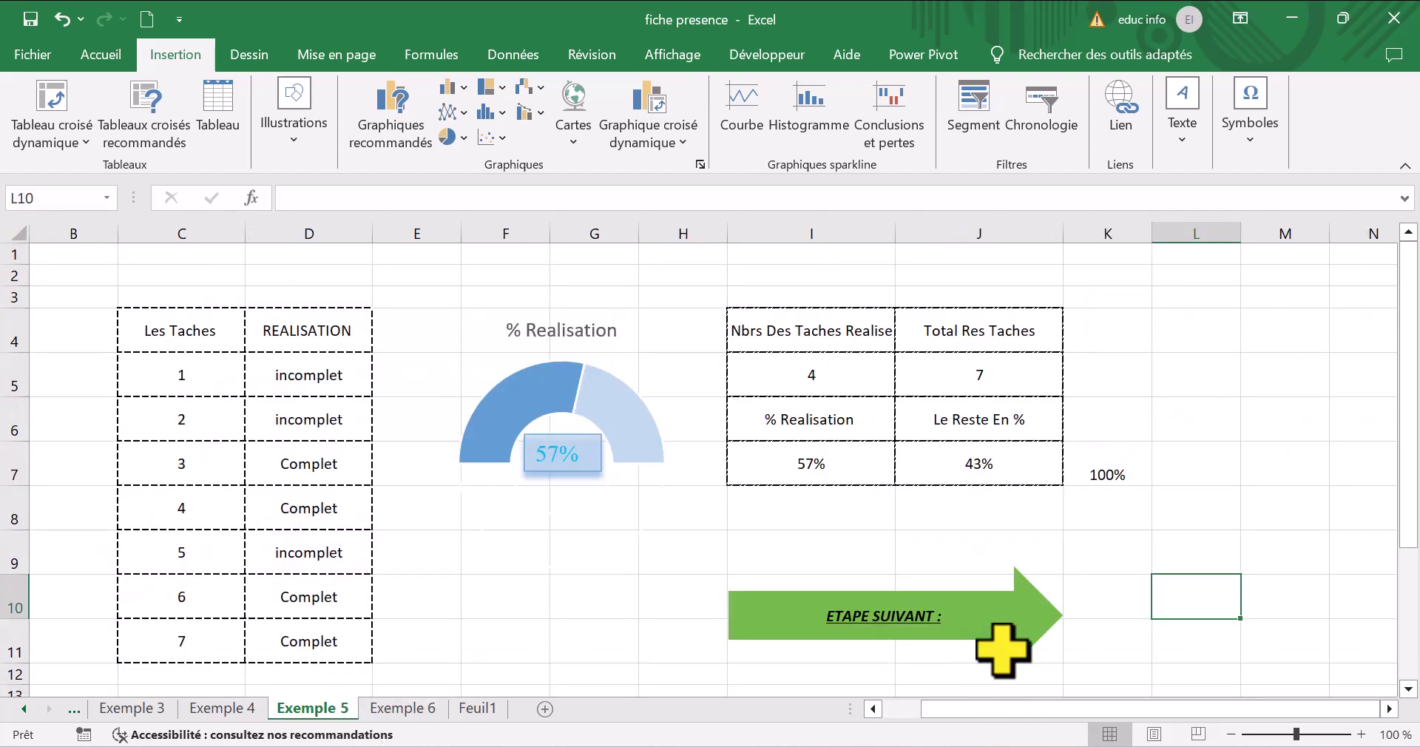
pyautogui.click(879, 614)
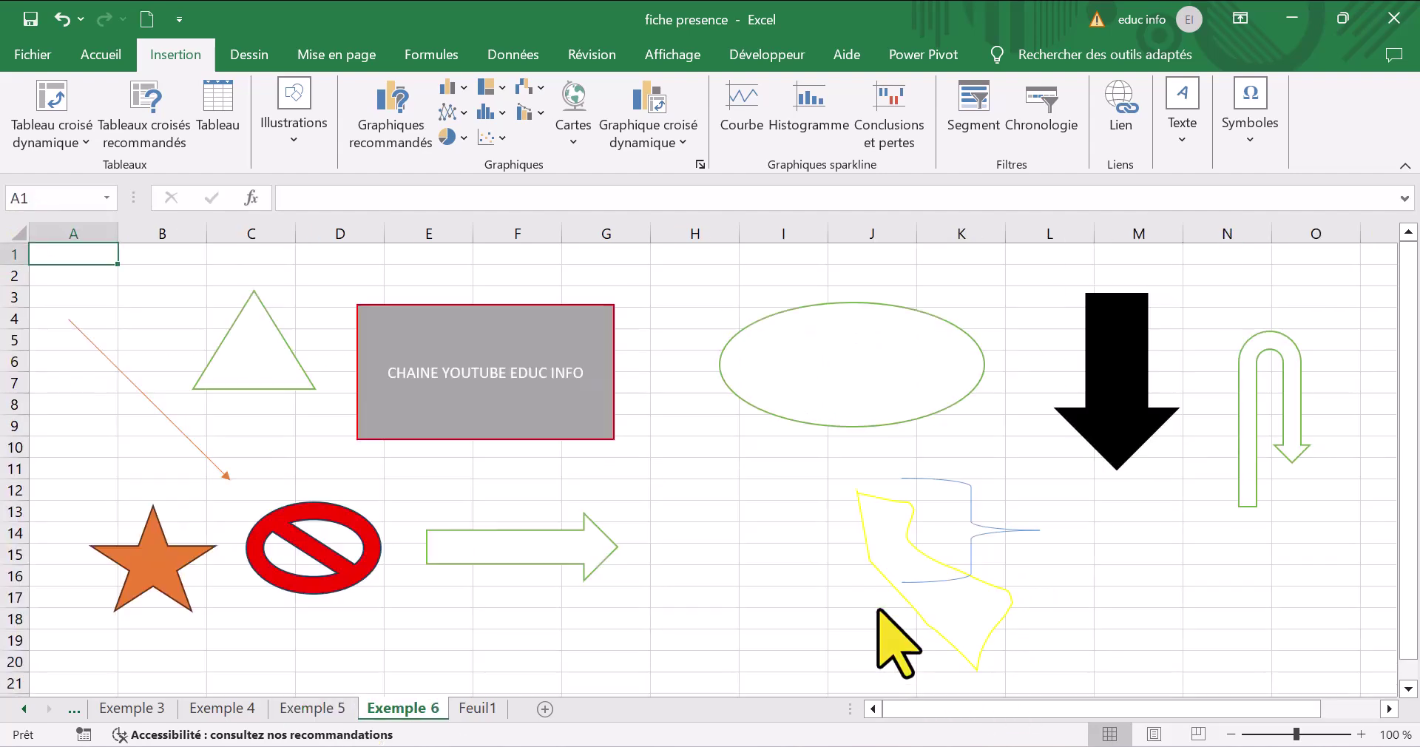
pyautogui.click(344, 708)
pyautogui.click(666, 564)
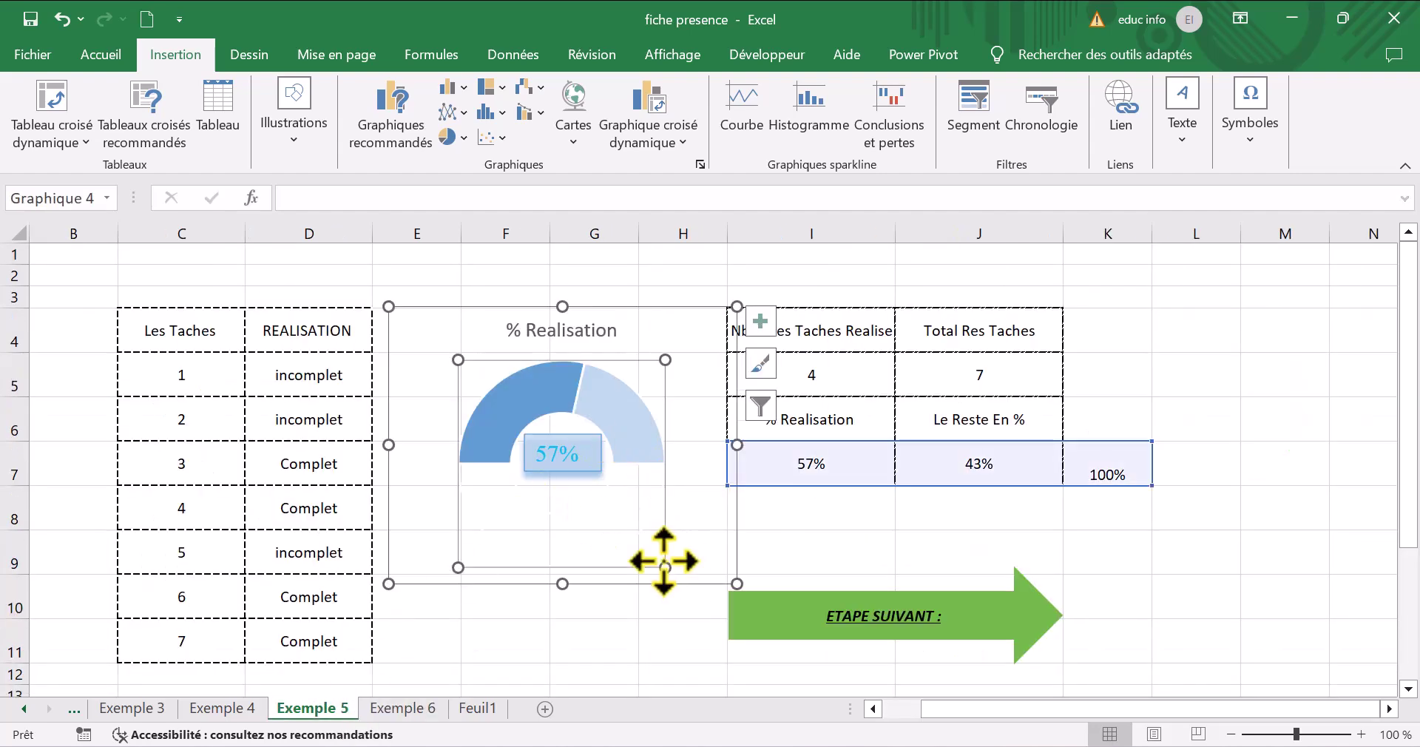
pyautogui.click(860, 560)
pyautogui.click(970, 561)
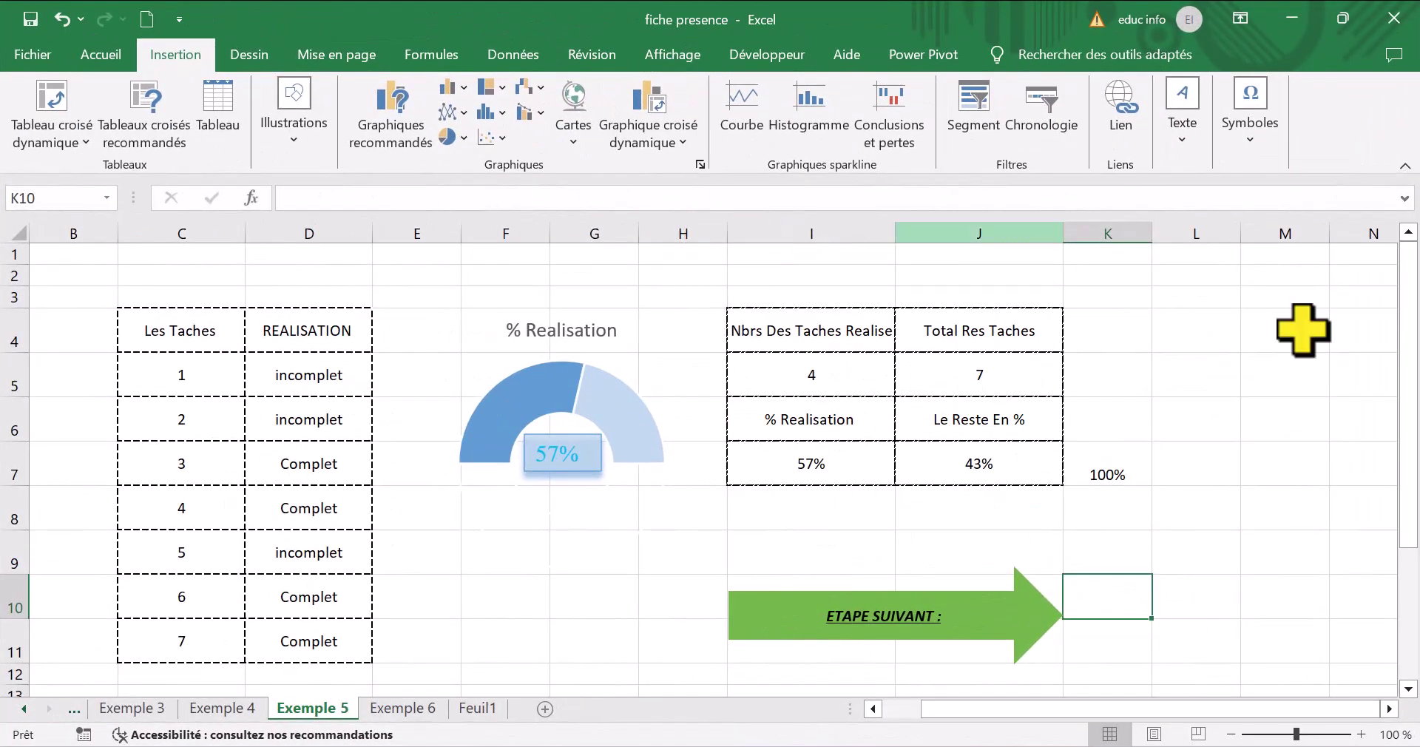
pyautogui.click(1250, 455)
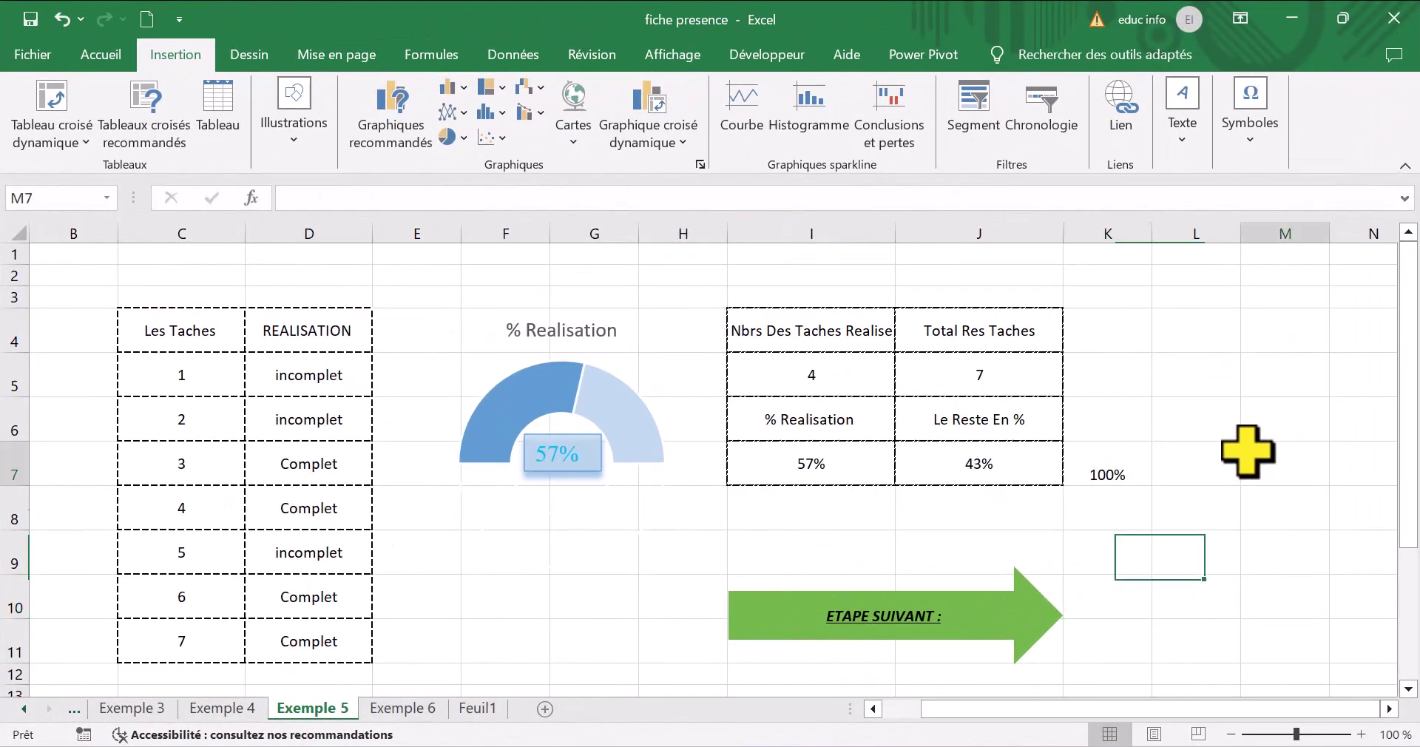
pyautogui.click(1120, 103)
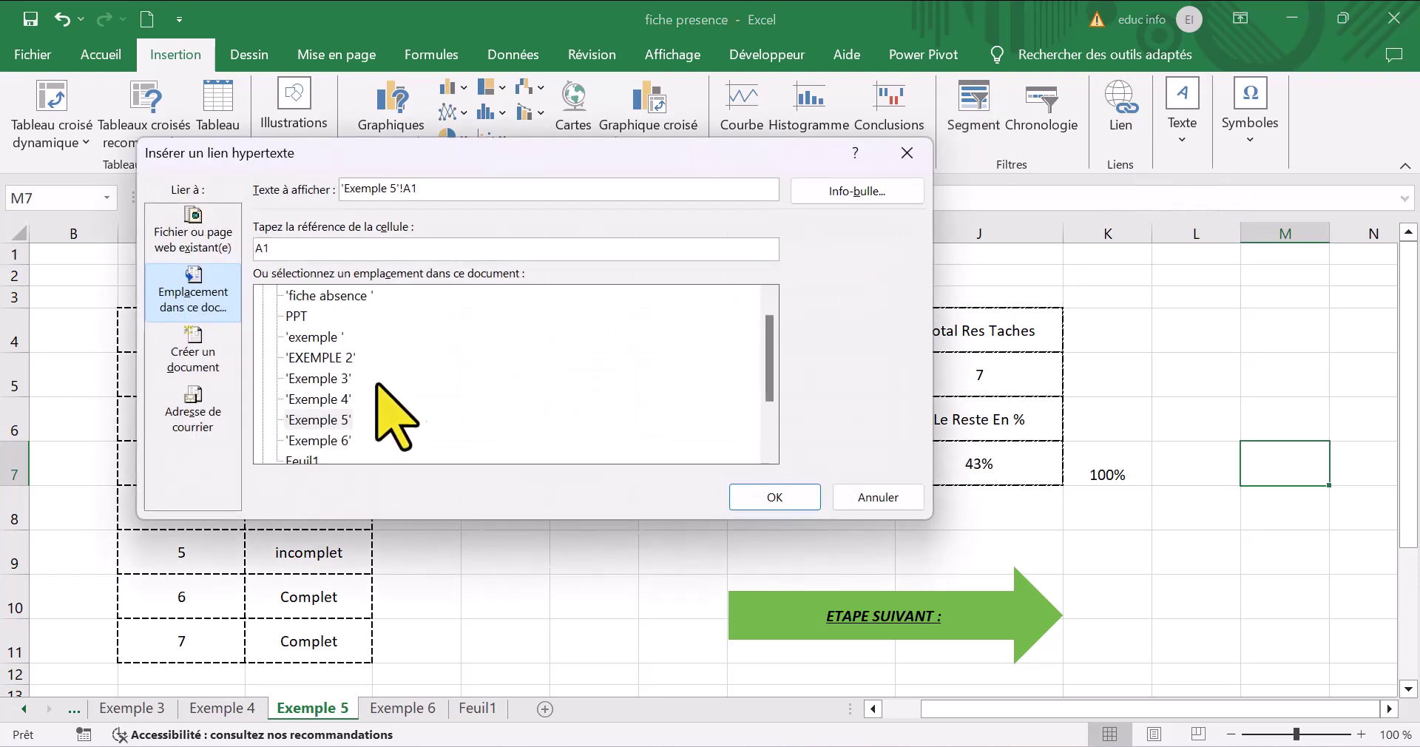
pyautogui.click(198, 229)
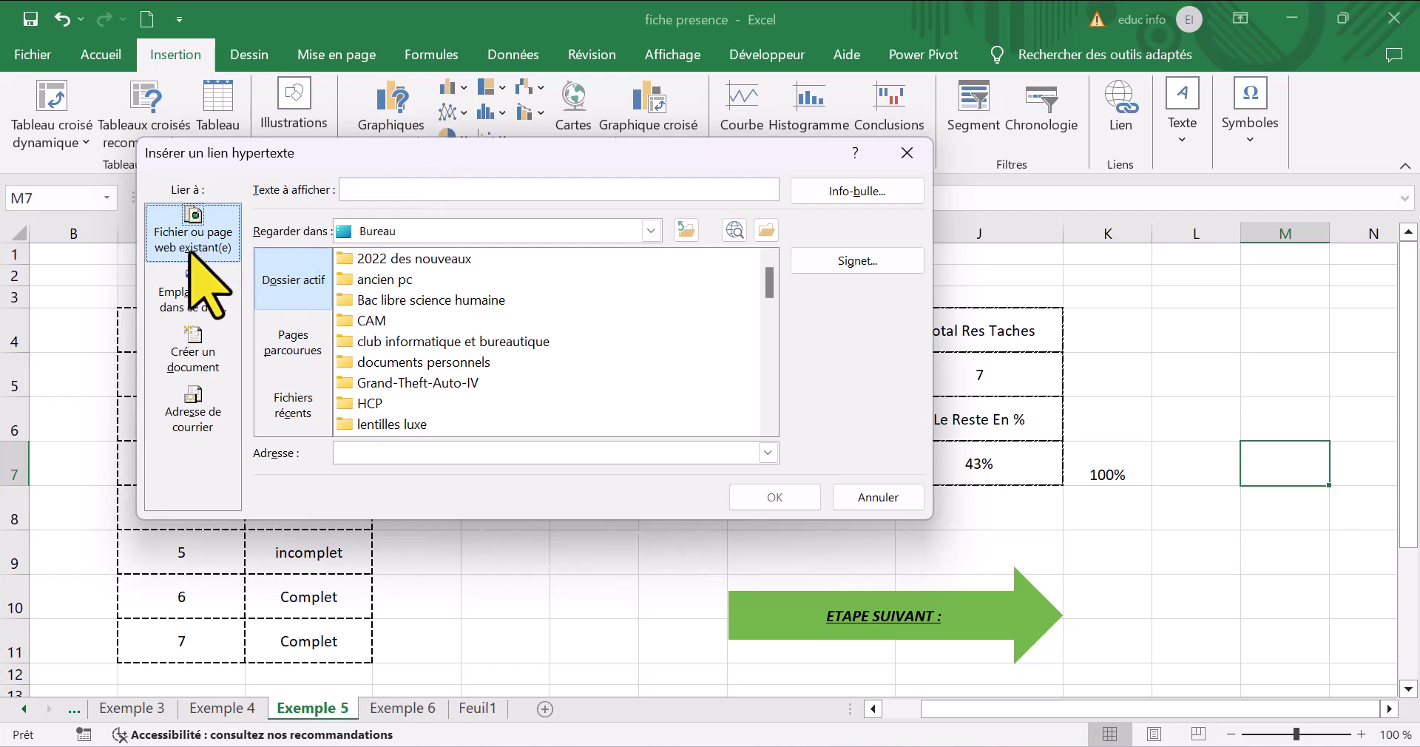
pyautogui.click(300, 353)
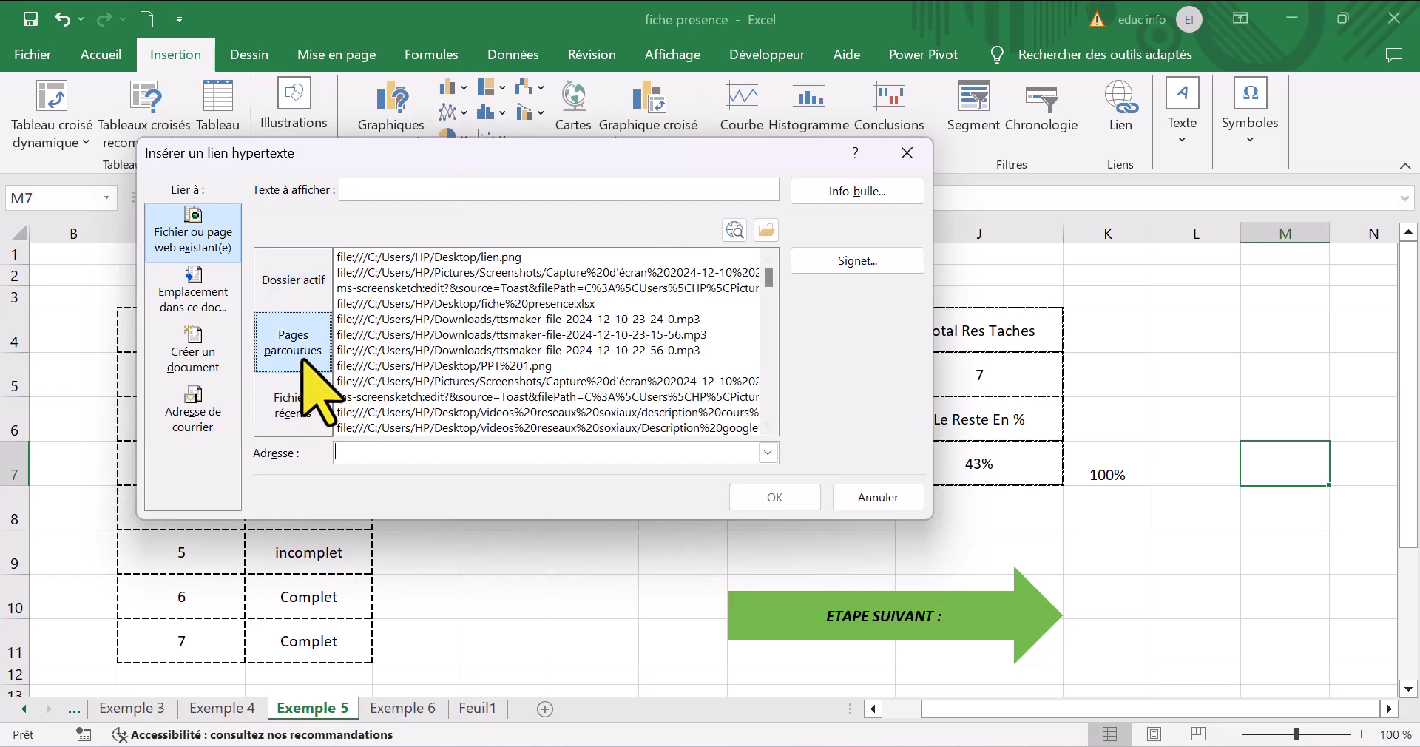
pyautogui.click(733, 234)
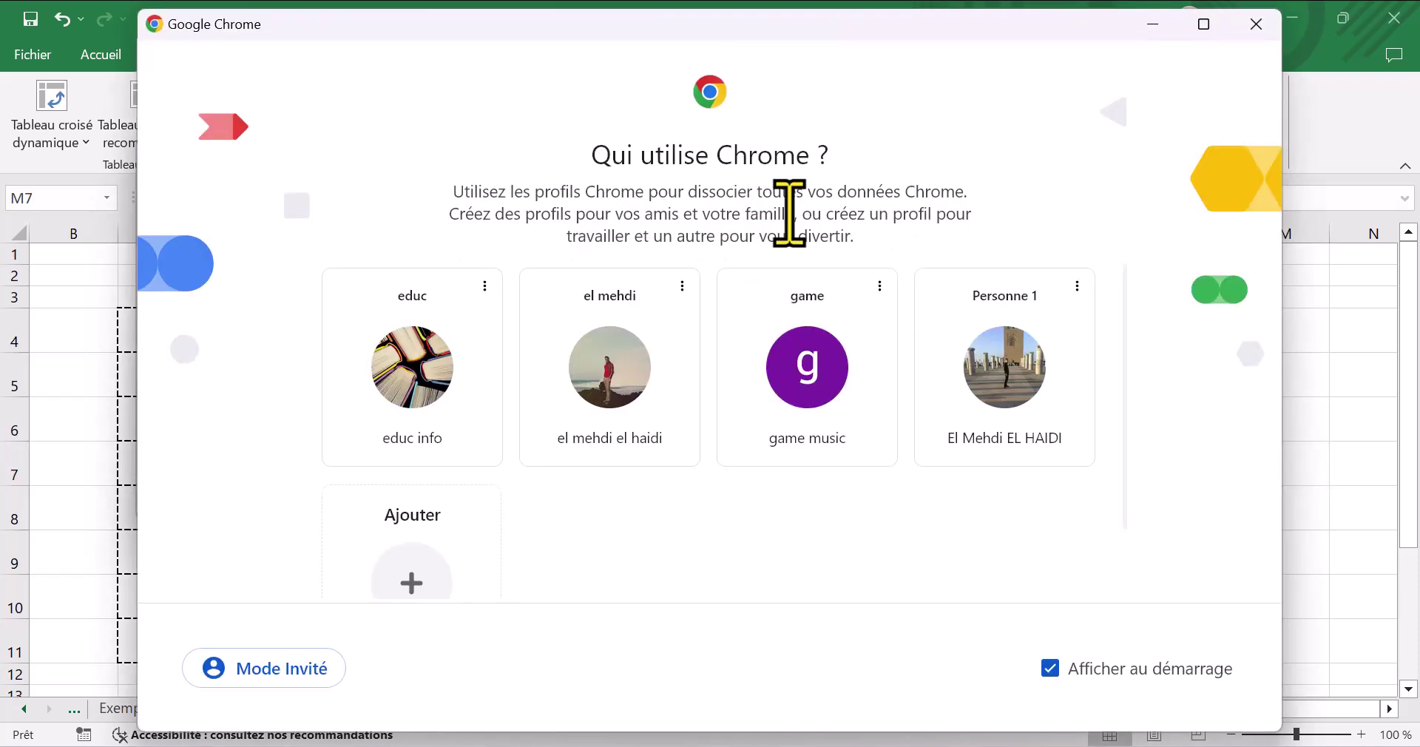
pyautogui.click(1255, 23)
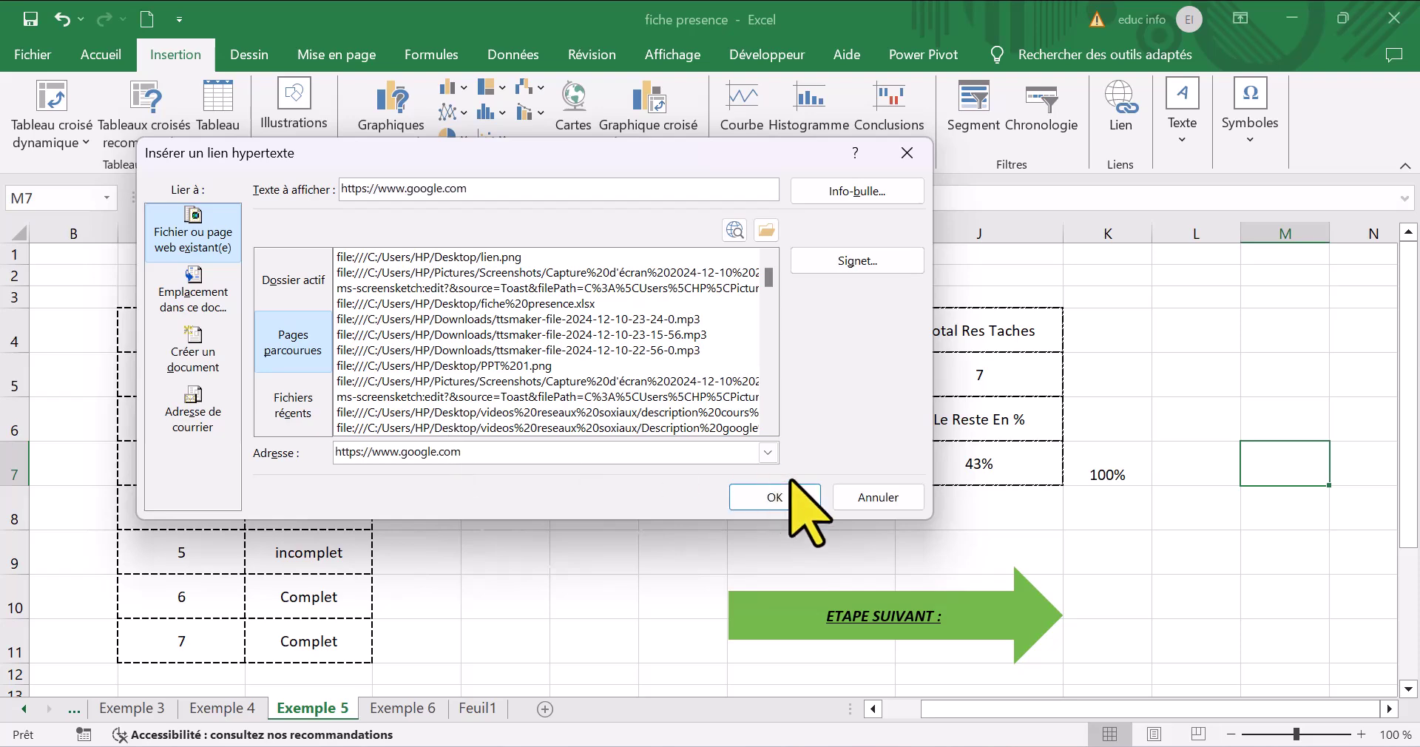
pyautogui.click(783, 492)
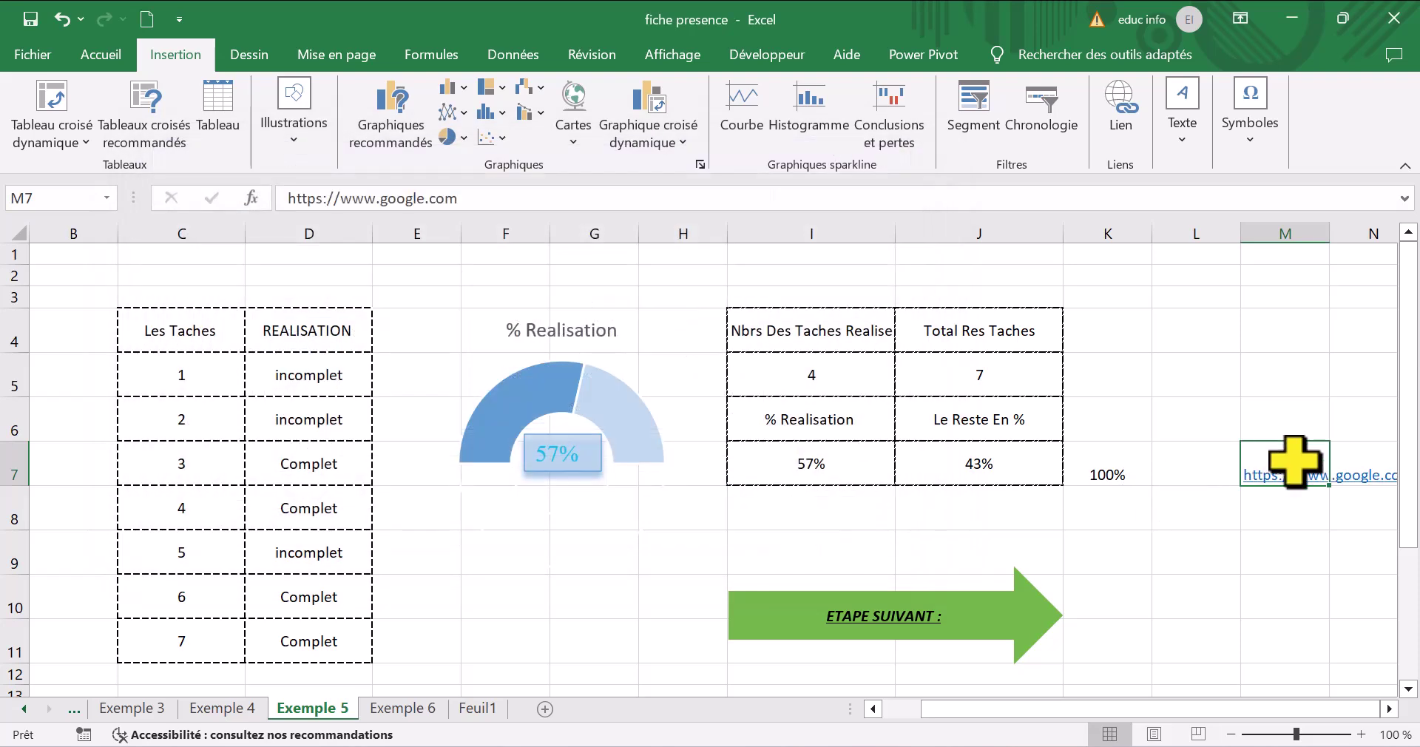
# Step: Test the web link in M7 twice, returning from Chrome to the Excel workbook after each page opens
pyautogui.rightClick(1269, 466)
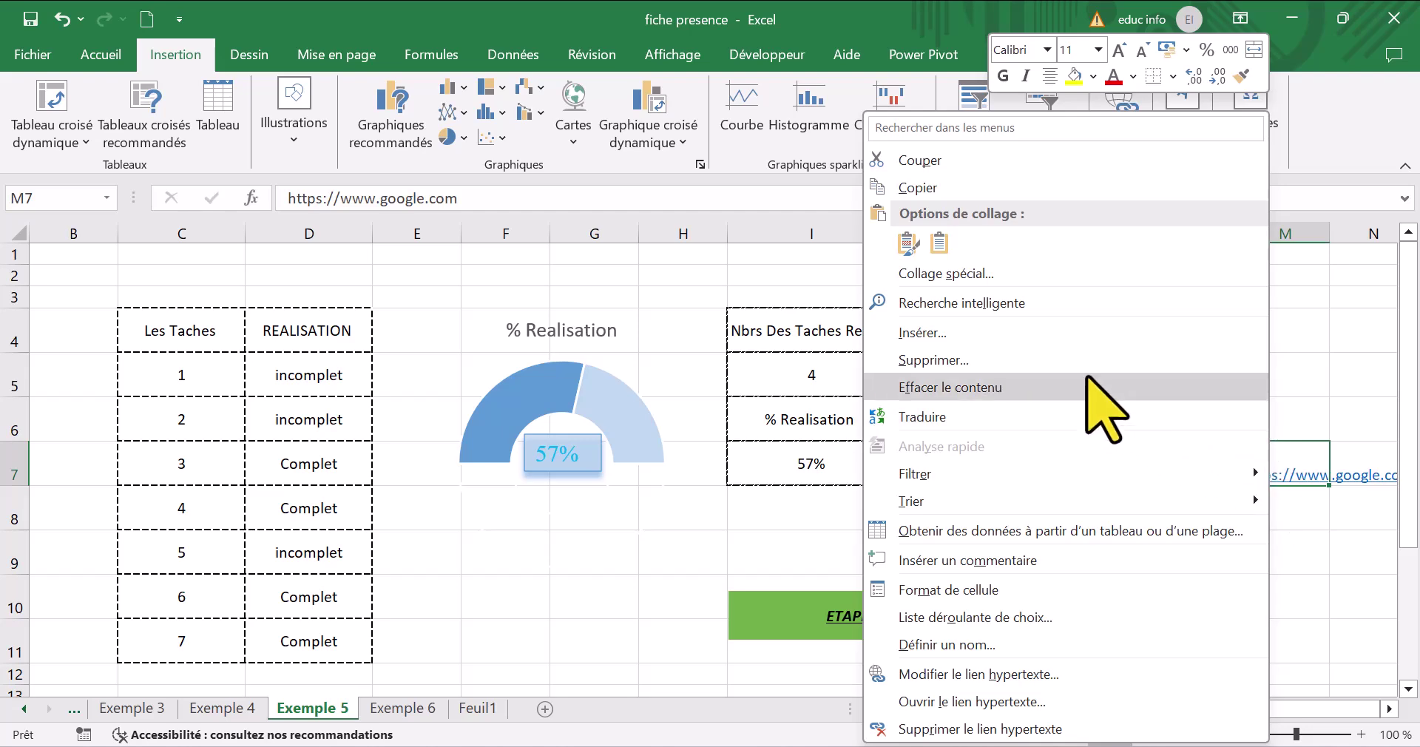
pyautogui.press('Escape')
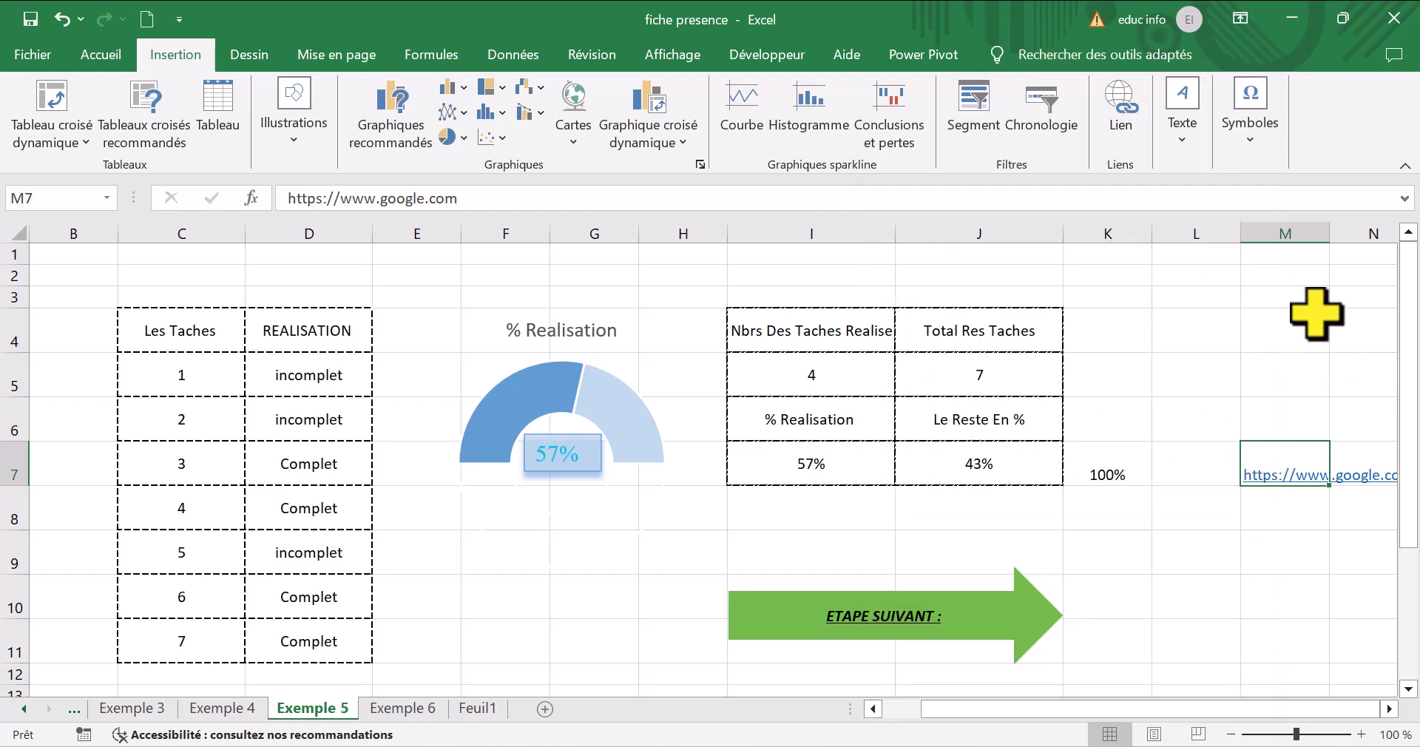
pyautogui.click(1289, 479)
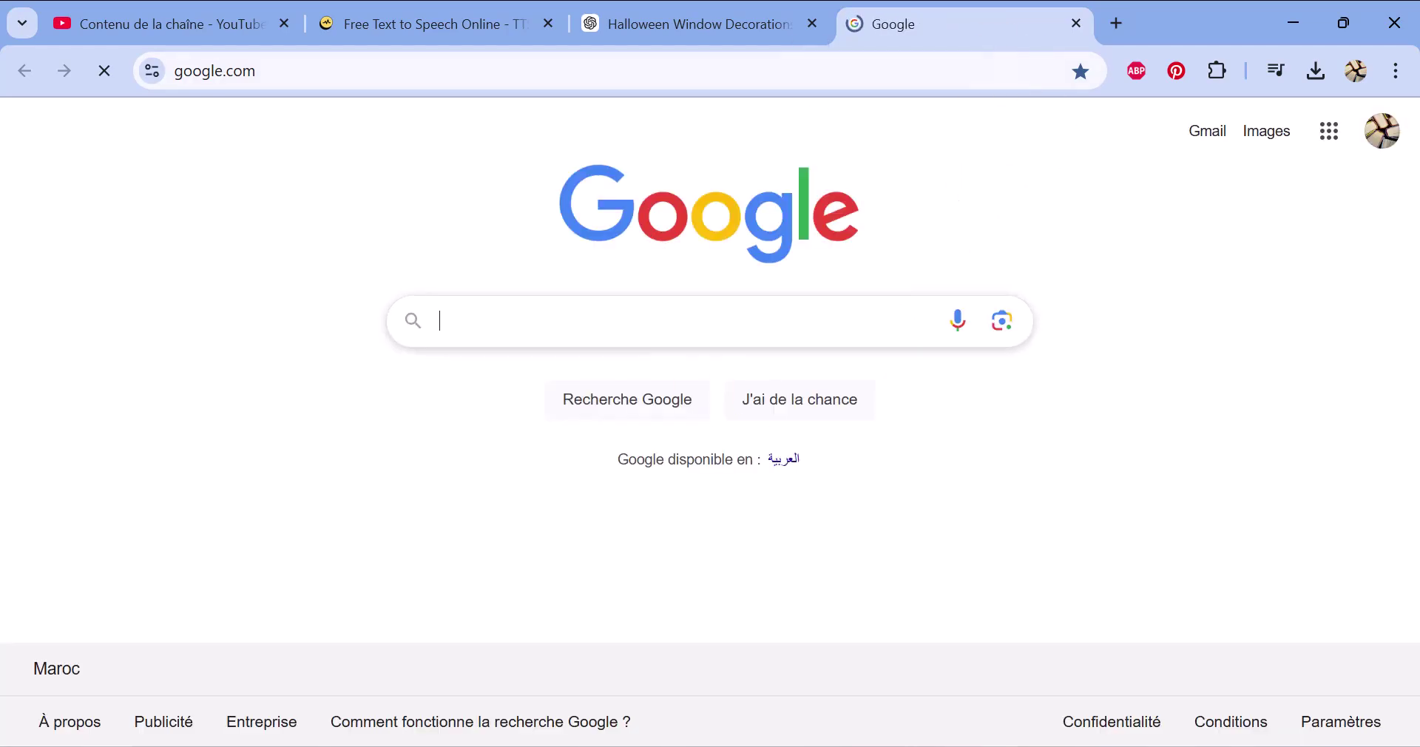
pyautogui.click(980, 745)
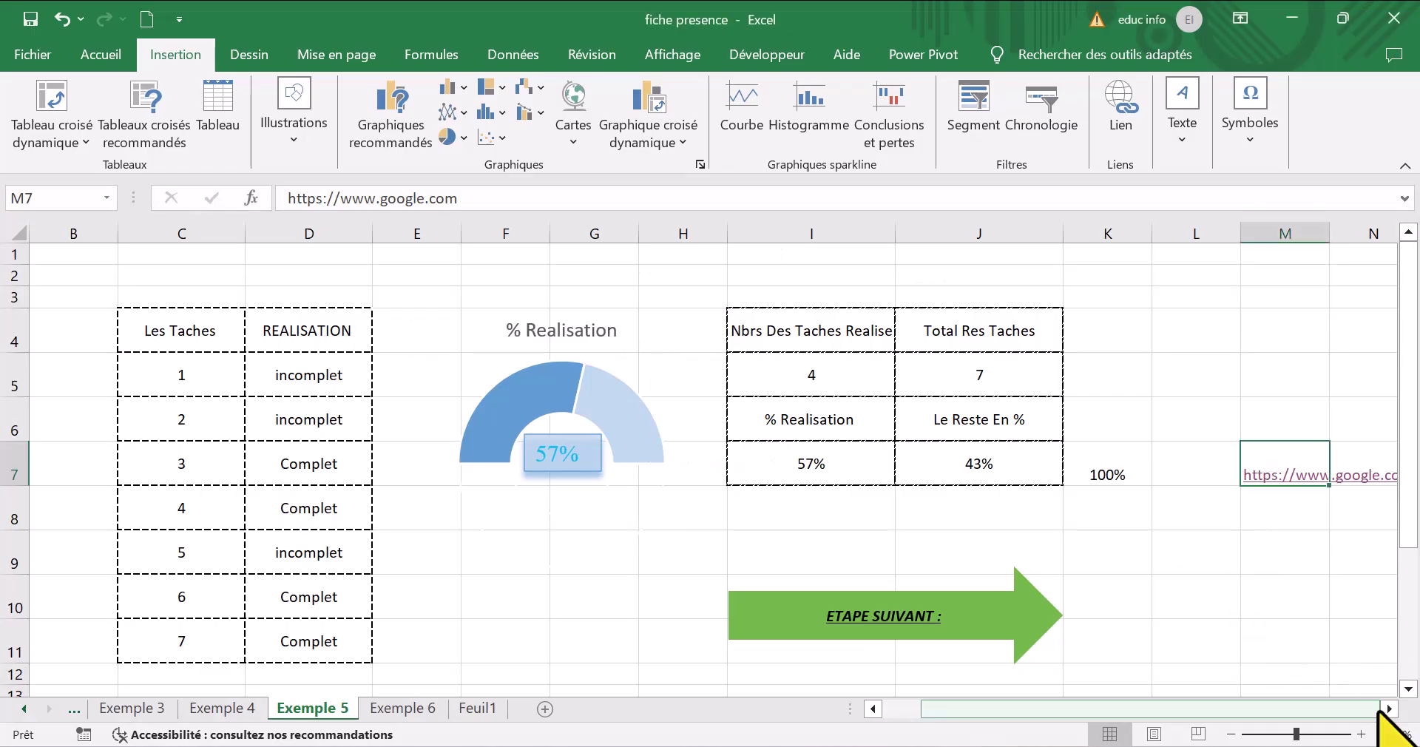
pyautogui.hscroll(2, 1380, 715)
pyautogui.click(1172, 503)
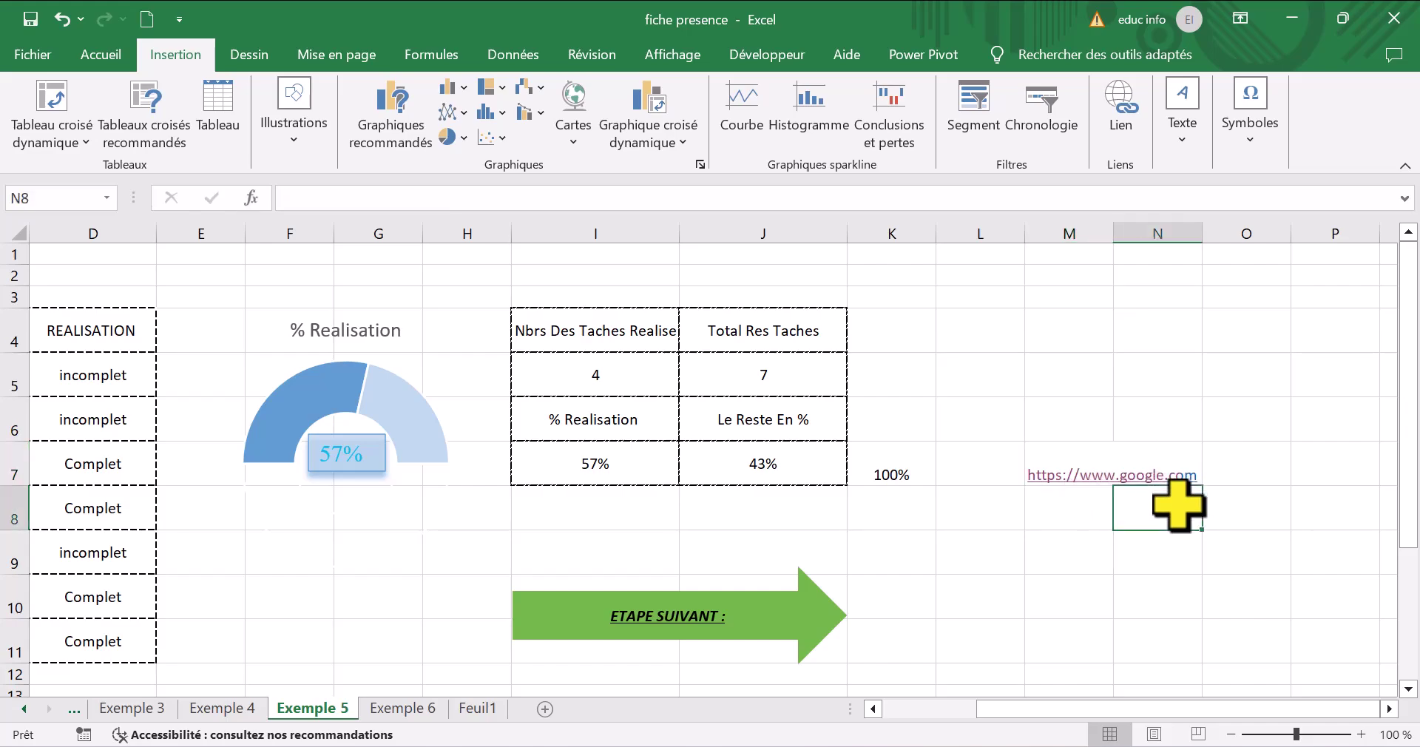
pyautogui.click(1102, 475)
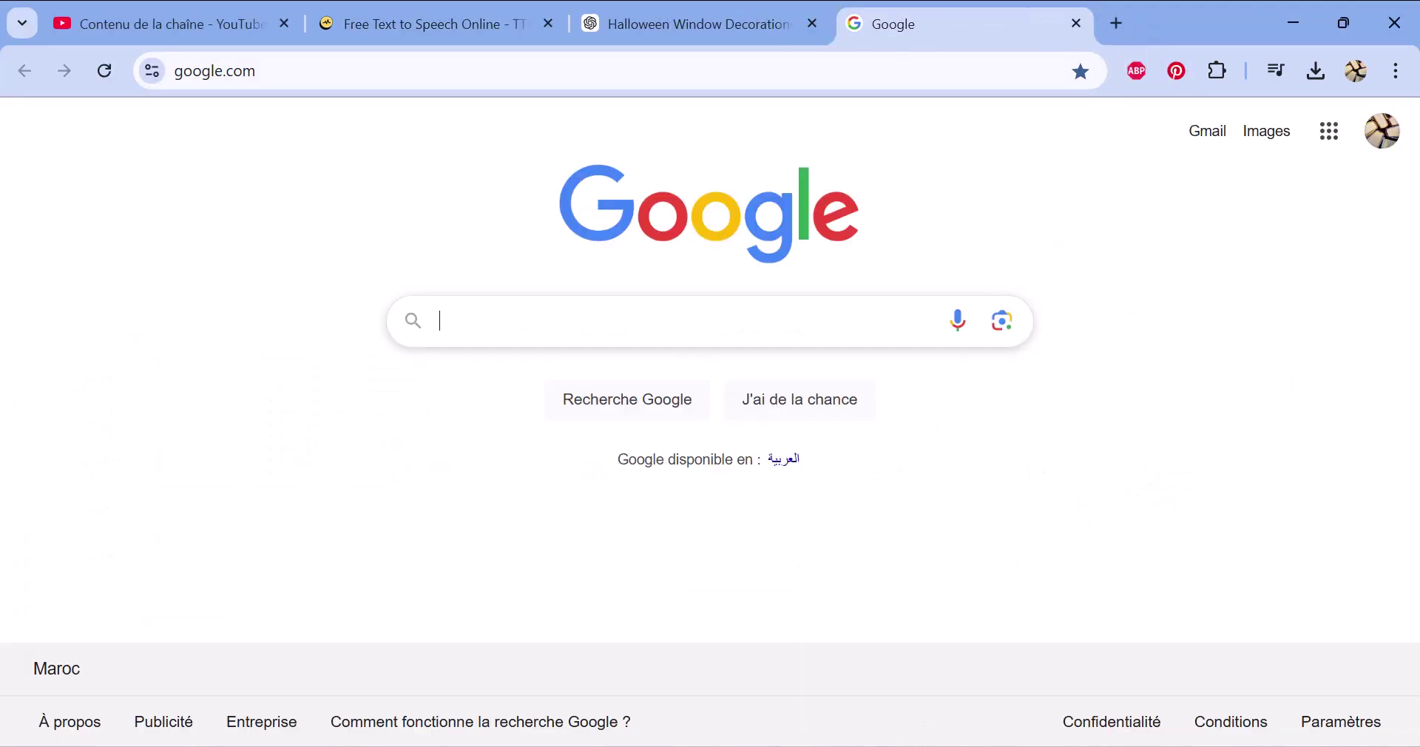
pyautogui.moveTo(814, 746)
pyautogui.hotkey('alt', 'Tab')
pyautogui.click(1132, 595)
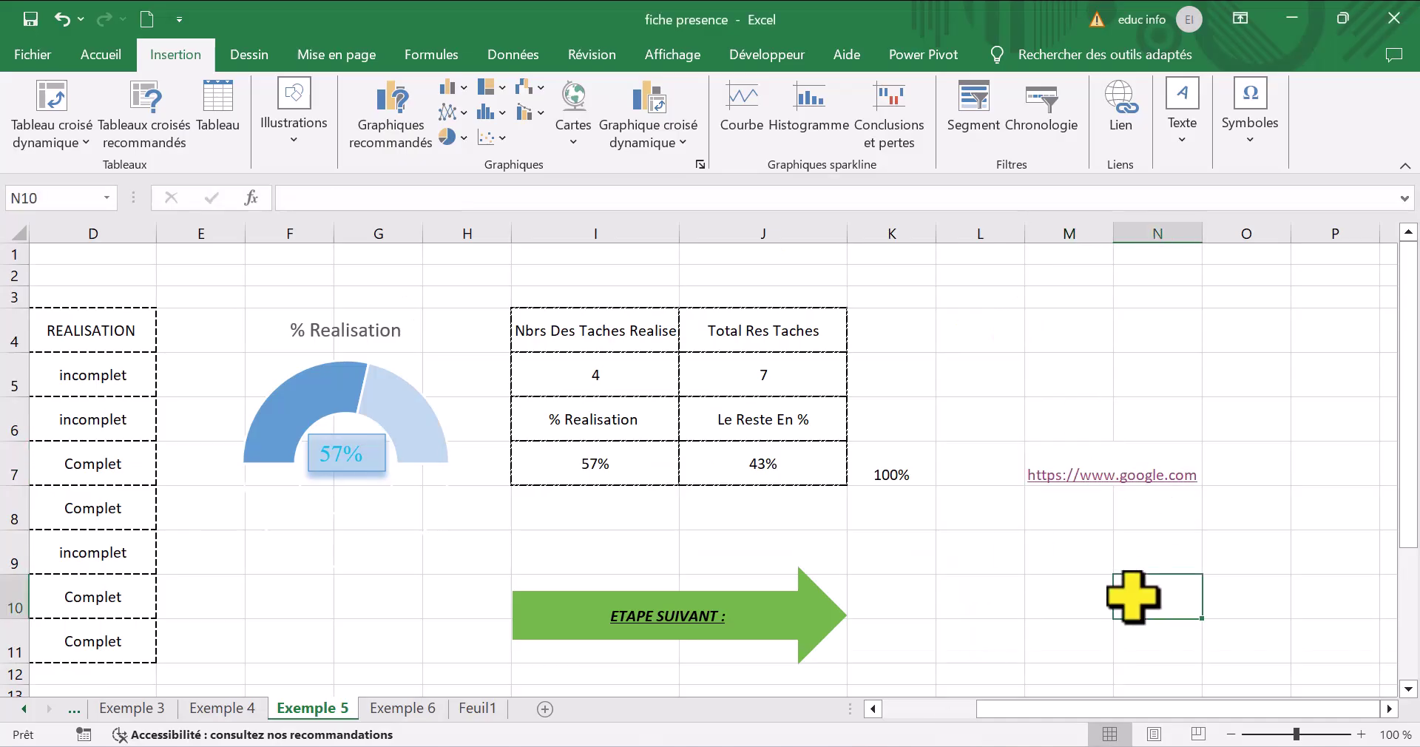
# Step: Remove the hyperlink from cell M7 and delete its remaining address text
pyautogui.rightClick(1065, 480)
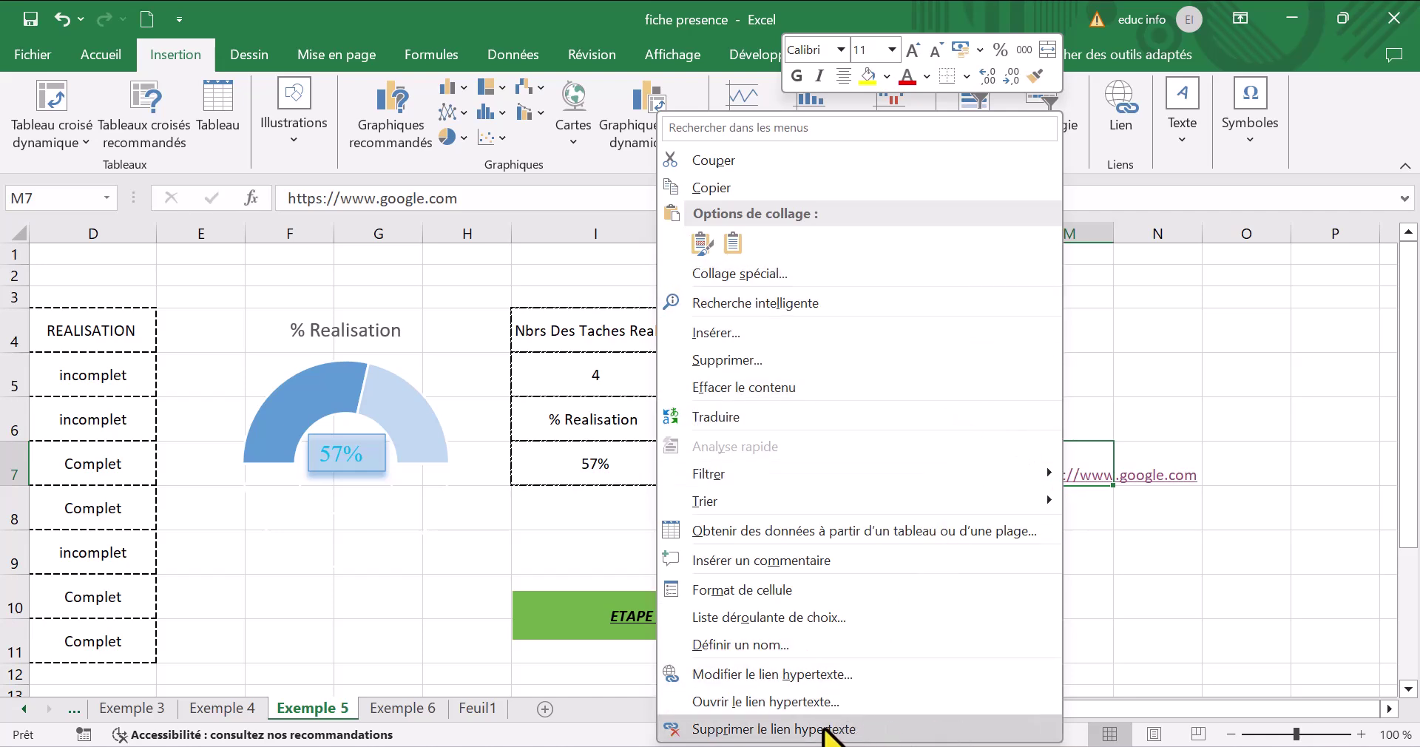
pyautogui.click(851, 730)
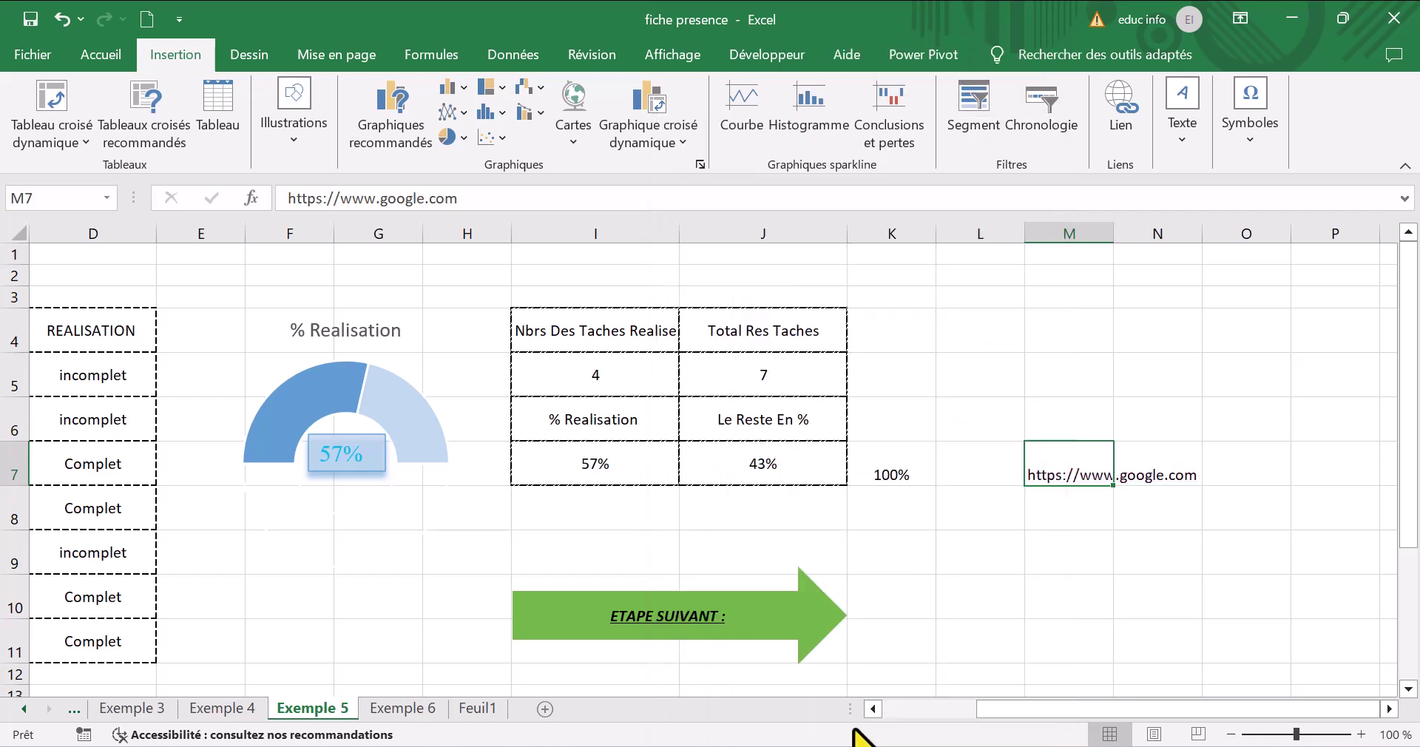
pyautogui.click(1072, 545)
pyautogui.click(1077, 473)
pyautogui.press('Delete')
pyautogui.click(1102, 554)
pyautogui.click(1077, 467)
pyautogui.click(1122, 111)
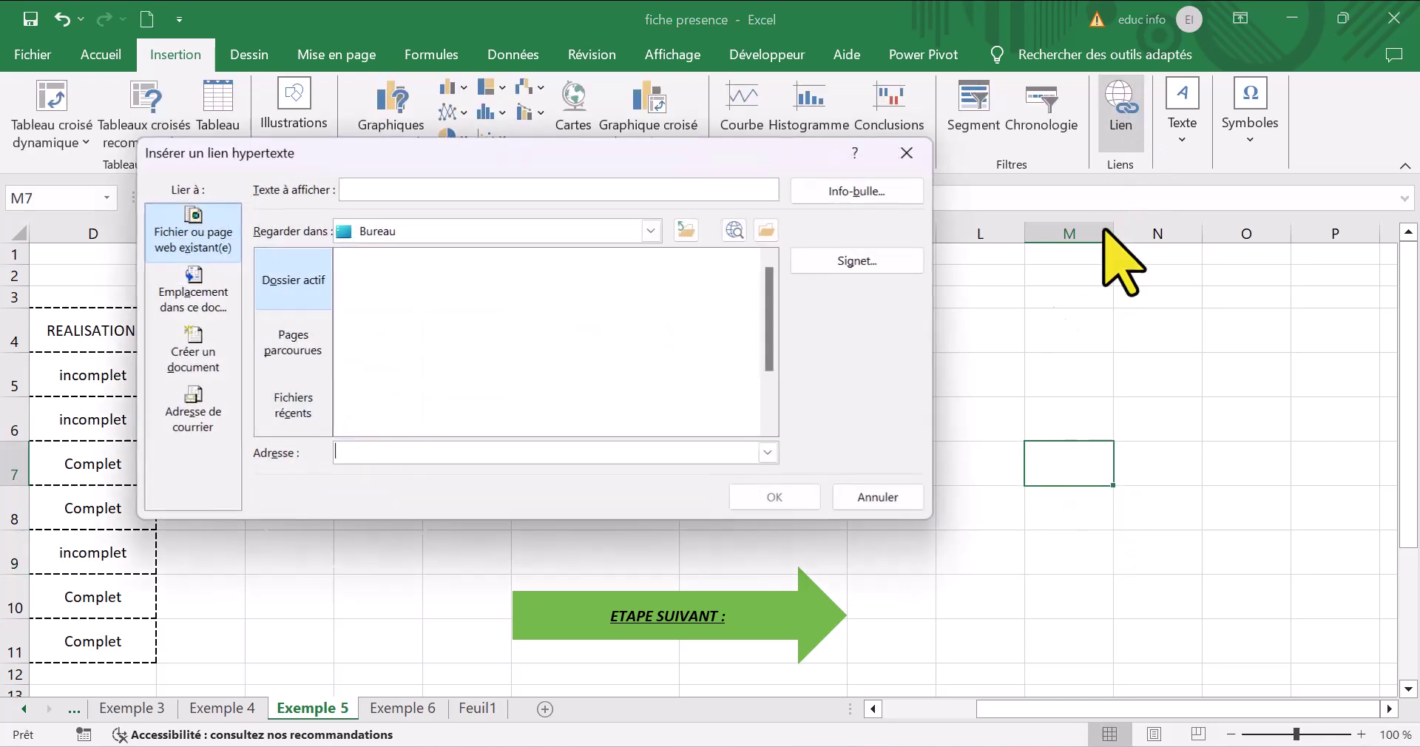
pyautogui.click(311, 344)
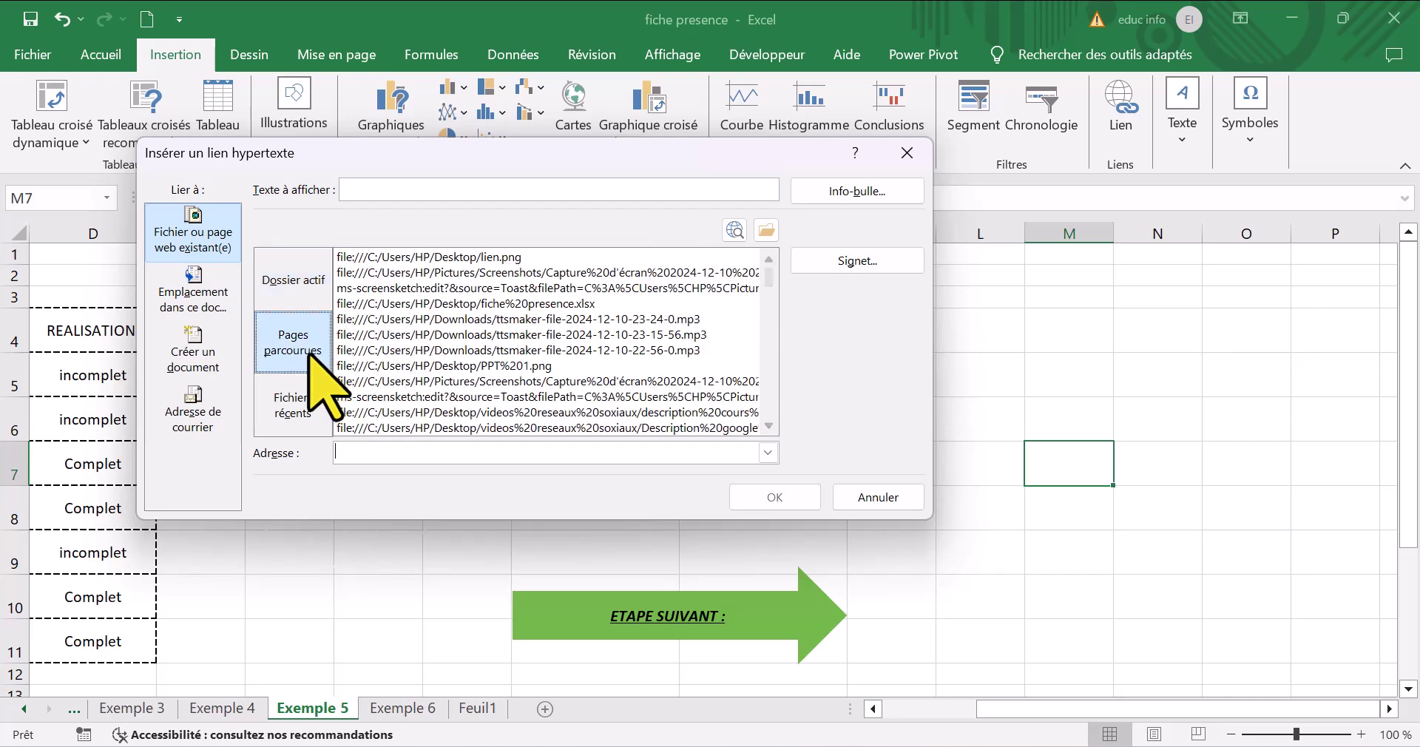
pyautogui.click(462, 187)
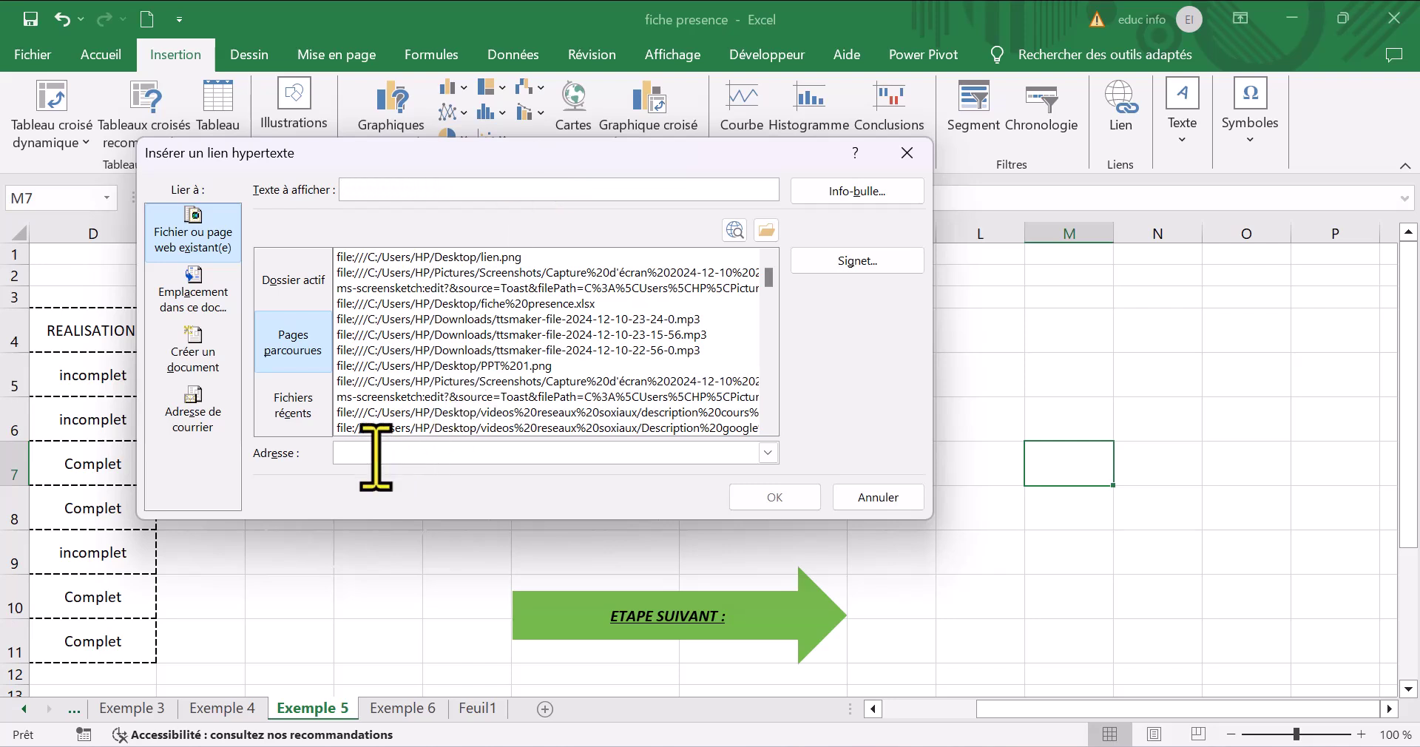
pyautogui.moveTo(468, 189); pyautogui.dragTo(364, 190)
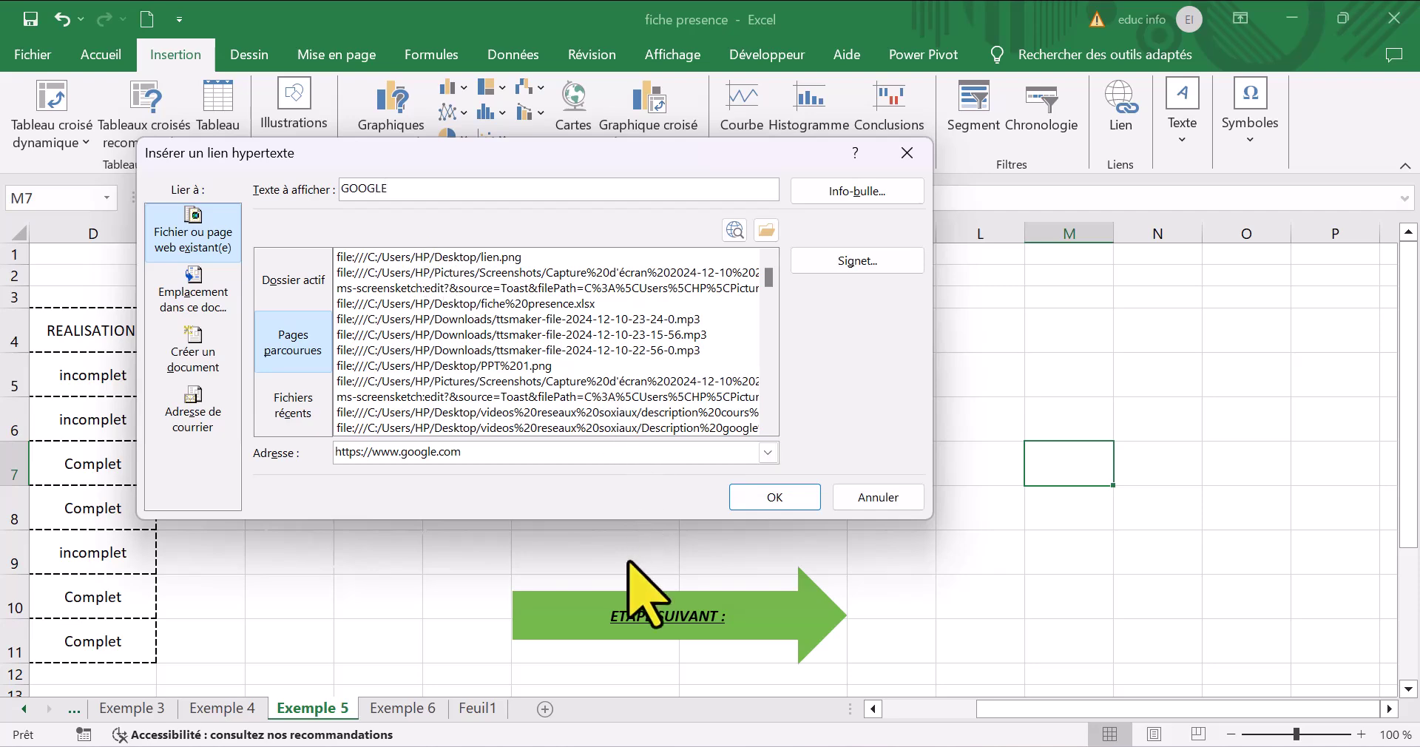
pyautogui.click(775, 497)
pyautogui.click(1050, 592)
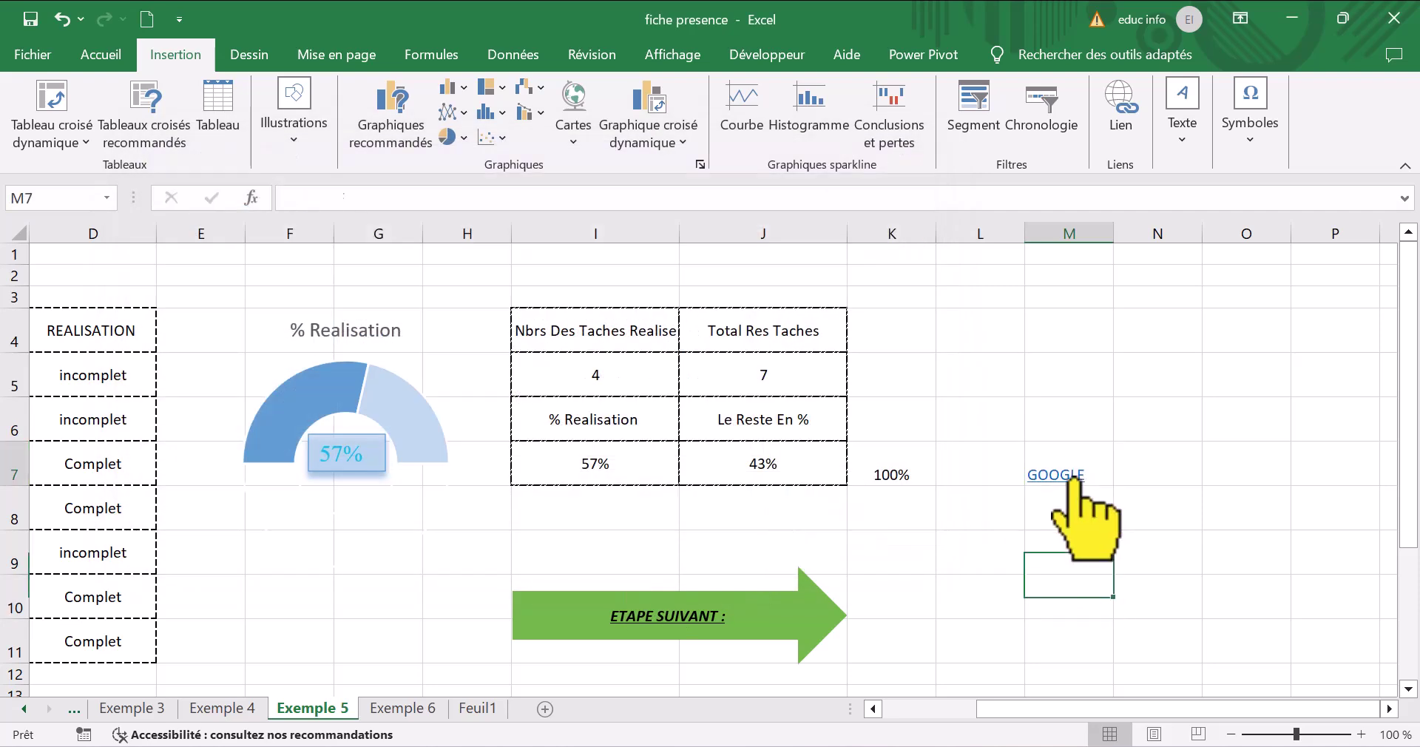
# Step: Test the GOOGLE link in M7, return from Chrome to the Excel workbook and clear the cell
pyautogui.click(1076, 476)
pyautogui.click(927, 22)
pyautogui.hotkey('alt', 'Tab')
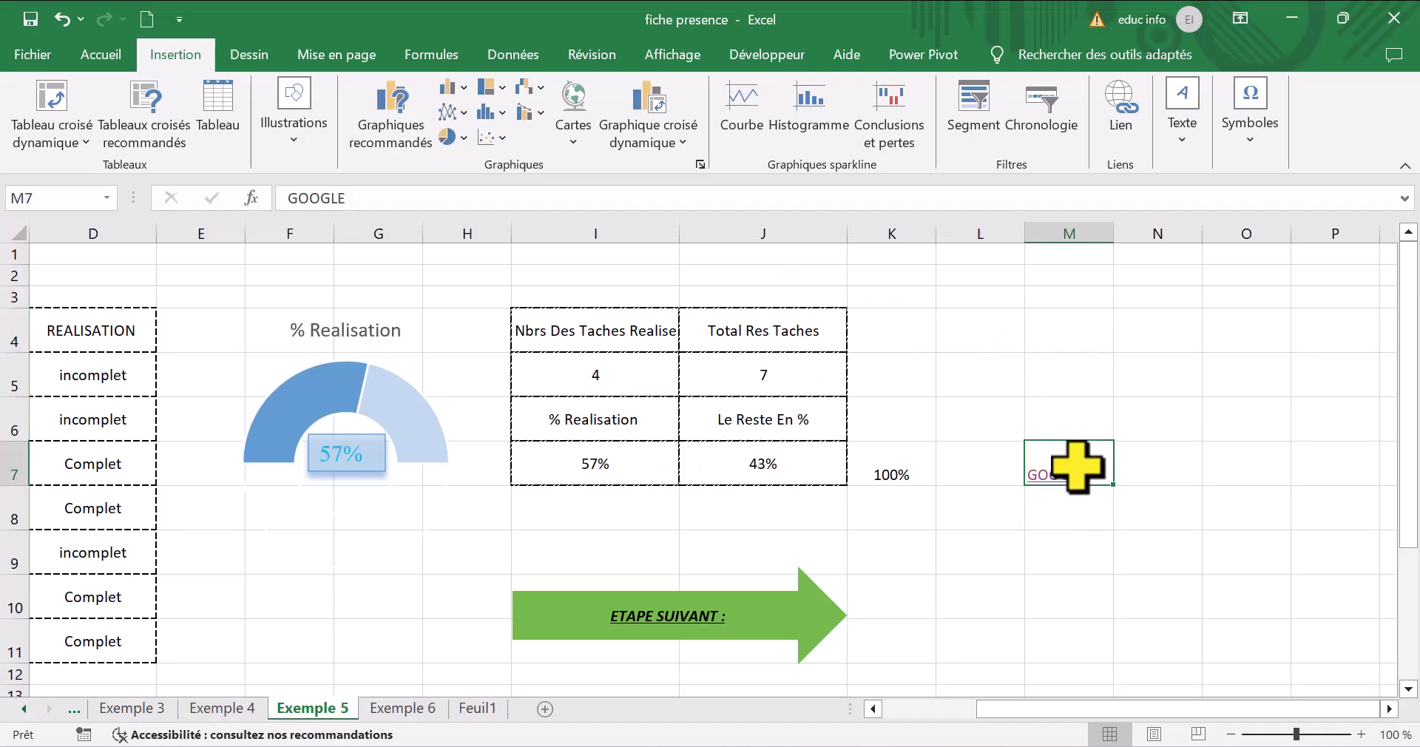
pyautogui.press('Delete')
pyautogui.click(1163, 514)
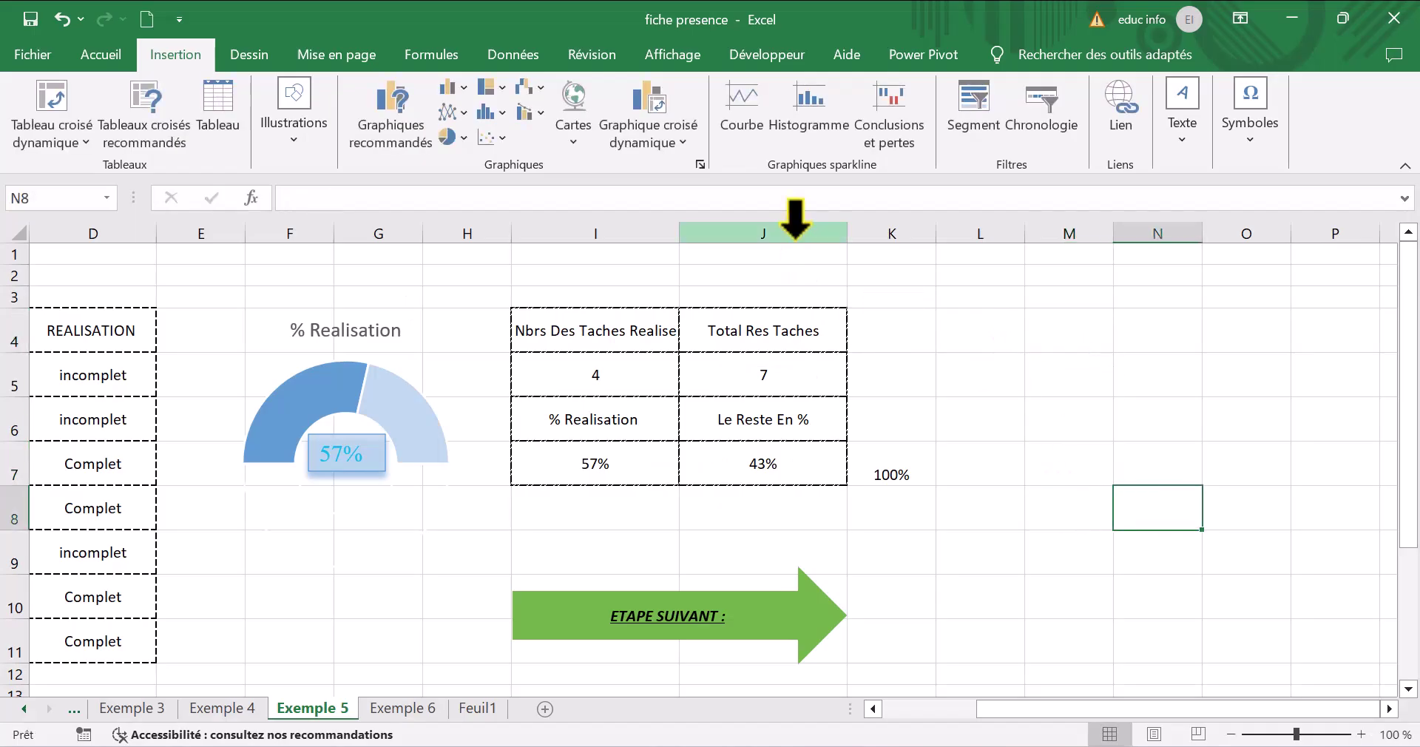
# Step: Insert the Google logo image "téléchargement" from this device's Téléchargements folder into the sheet
pyautogui.click(112, 53)
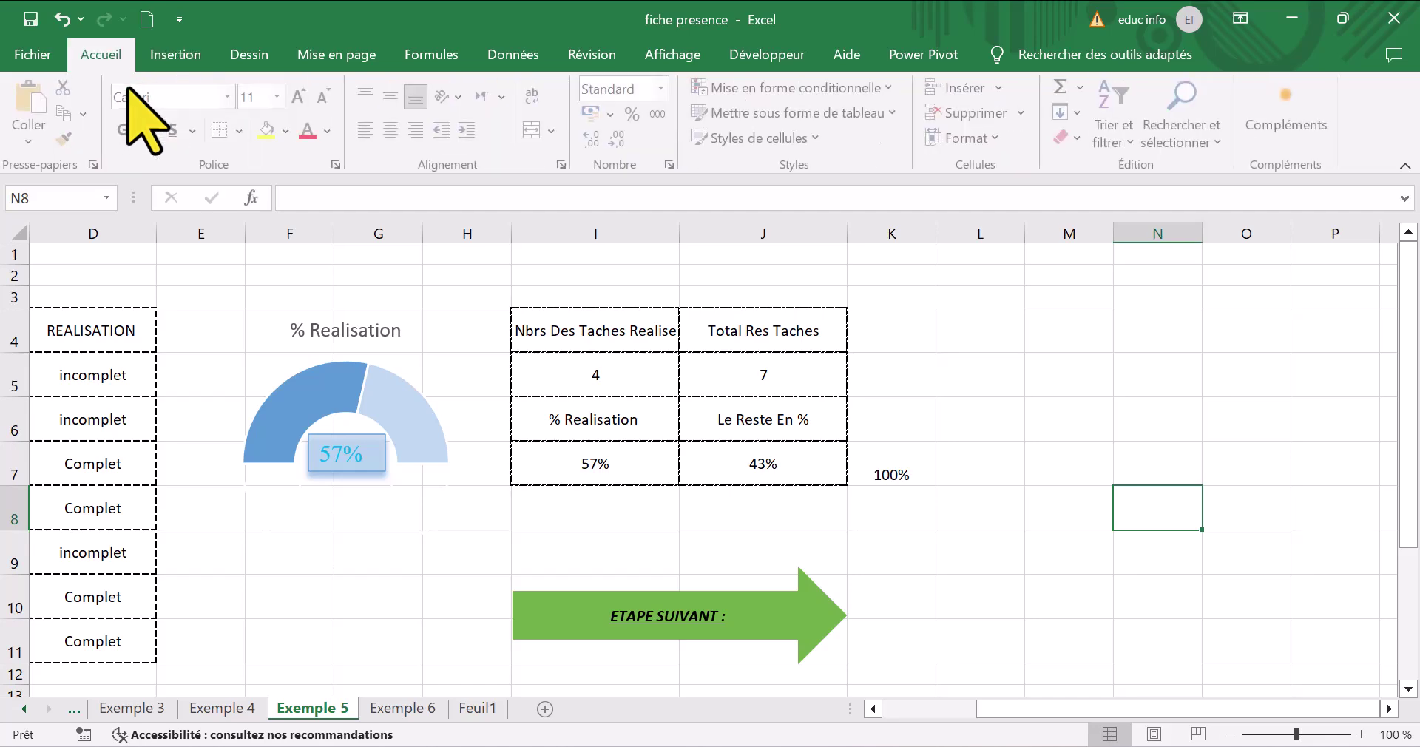
pyautogui.click(175, 54)
pyautogui.click(294, 111)
pyautogui.click(282, 211)
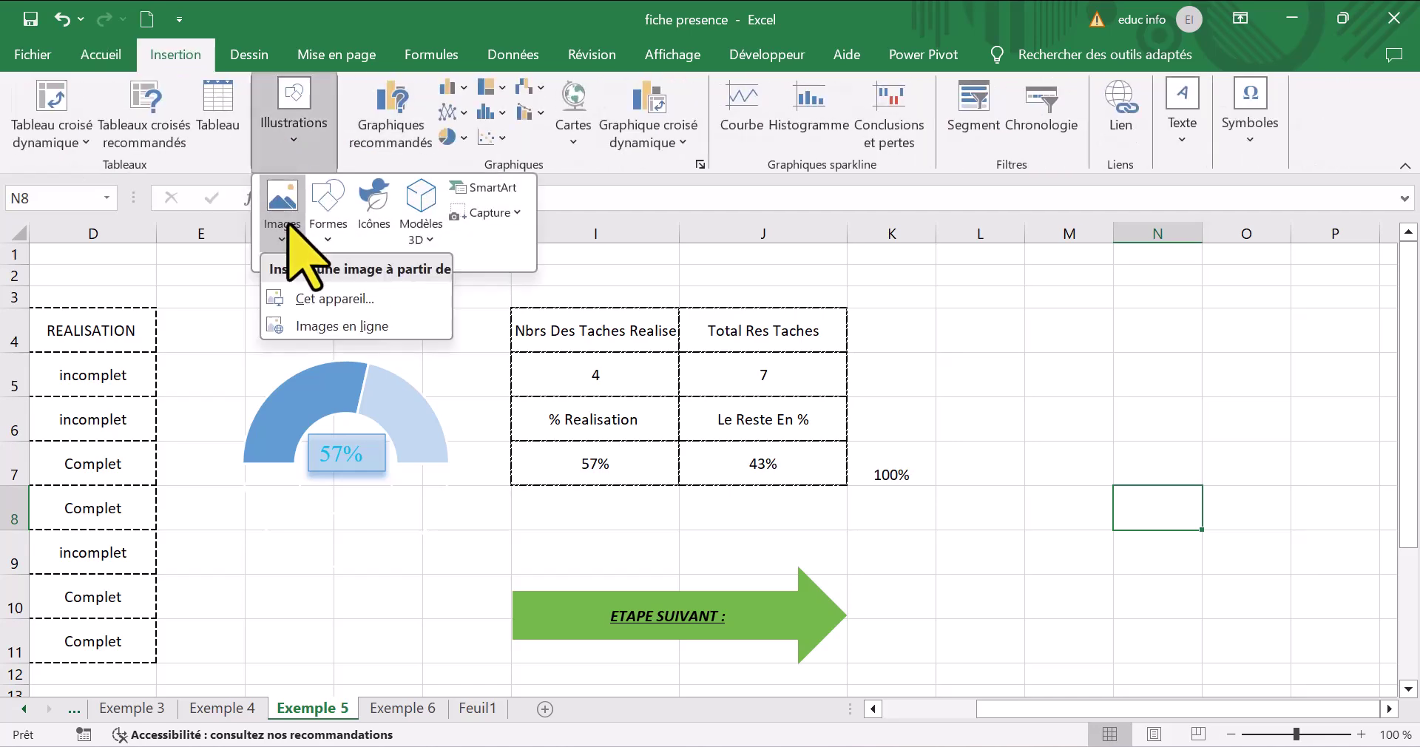
pyautogui.click(332, 298)
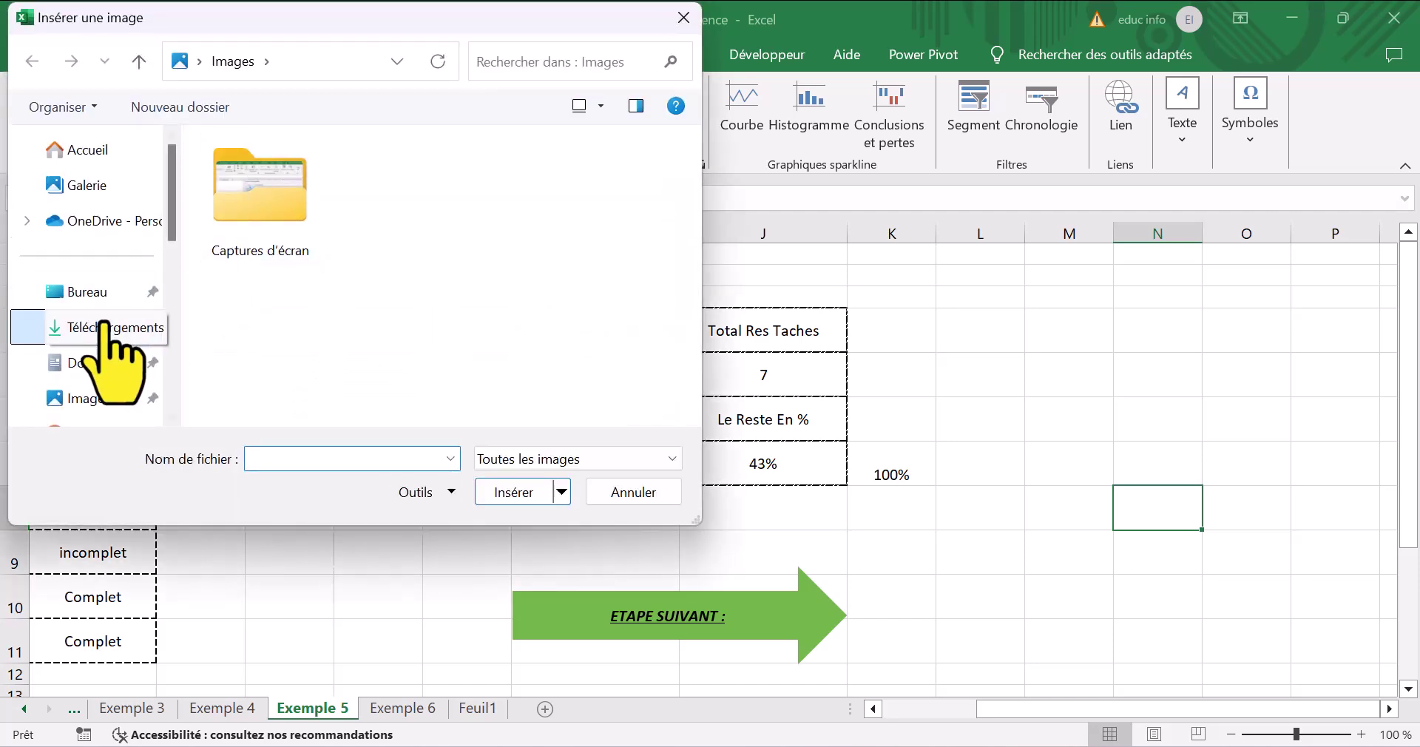
pyautogui.click(104, 327)
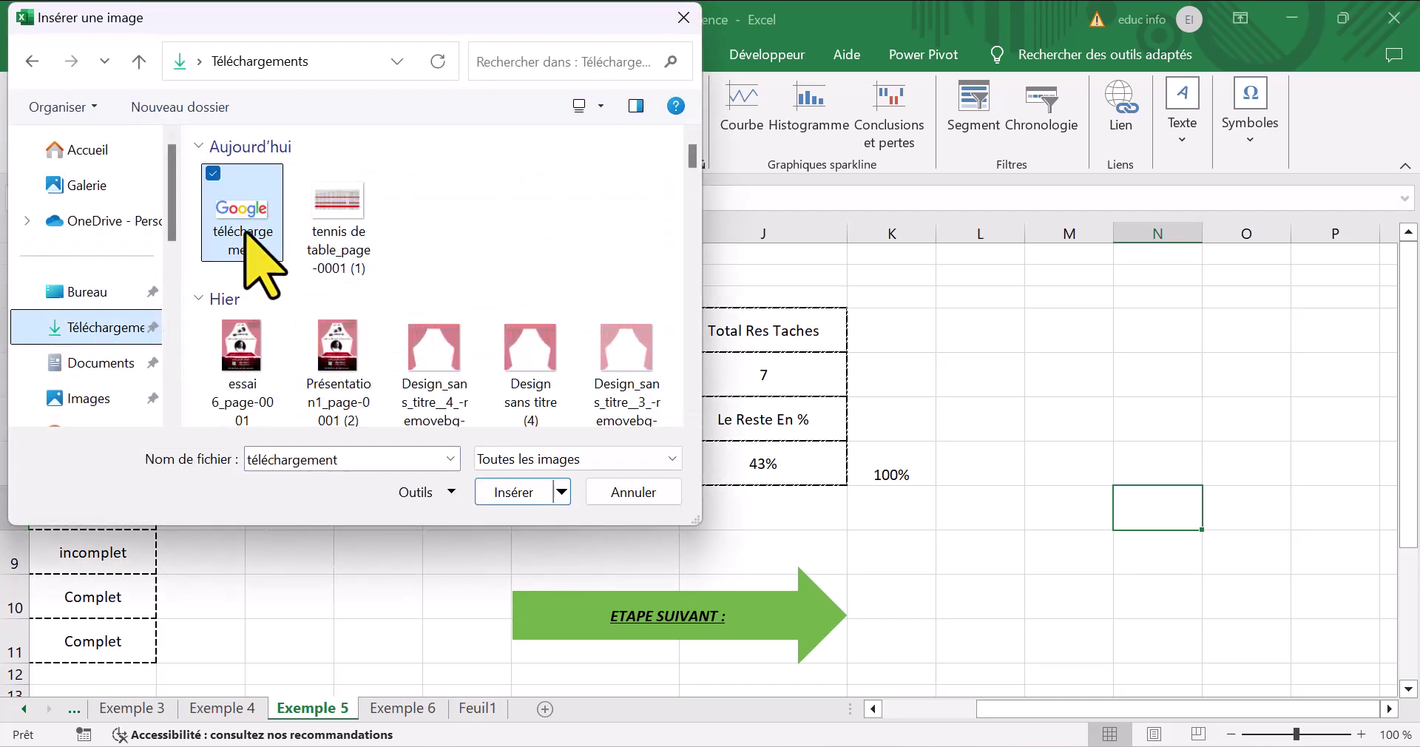
pyautogui.doubleClick(244, 235)
# Step: Resize the Google logo to about 2.26 cm by 6.65 cm and place it over columns M to O, rows 5 to 7
pyautogui.moveTo(1174, 583); pyautogui.dragTo(953, 421)
pyautogui.moveTo(894, 494); pyautogui.dragTo(1040, 444)
pyautogui.moveTo(1205, 432); pyautogui.dragTo(1188, 452)
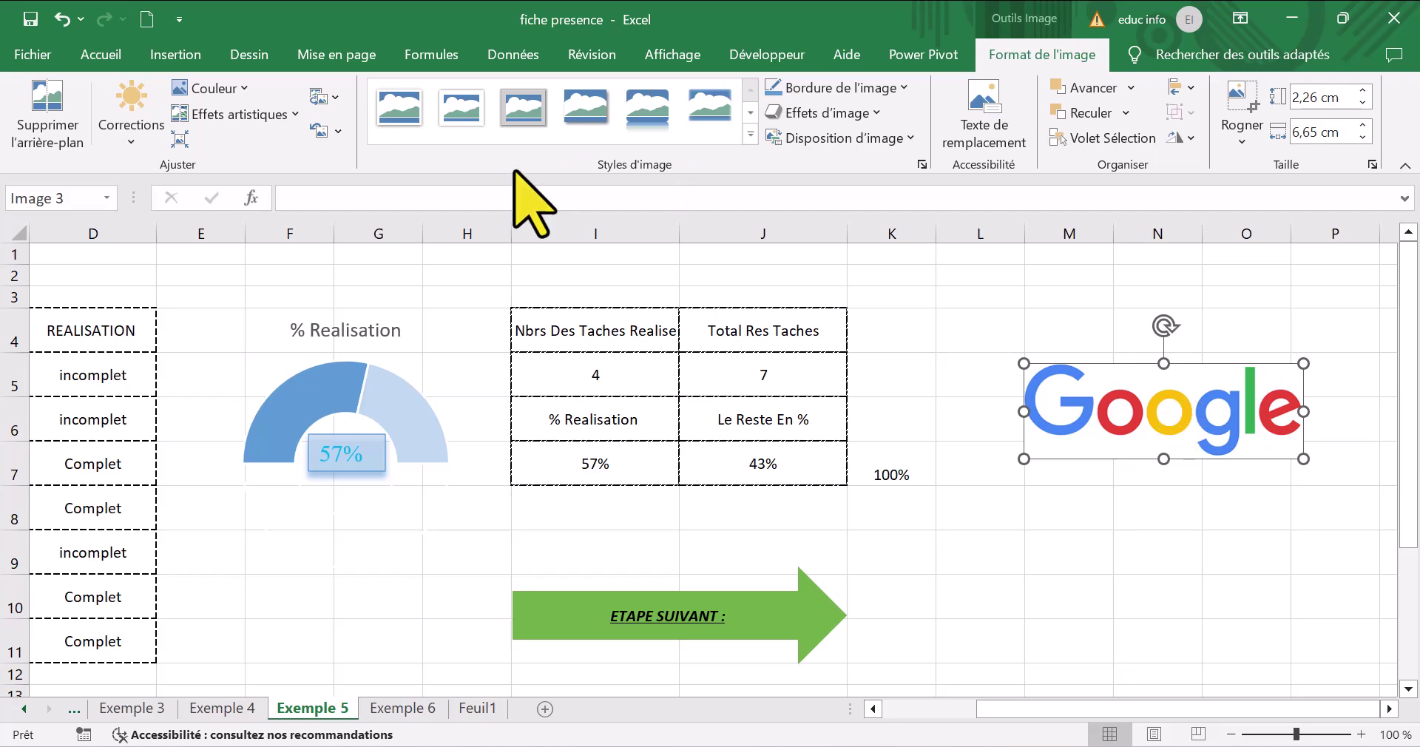
pyautogui.click(176, 55)
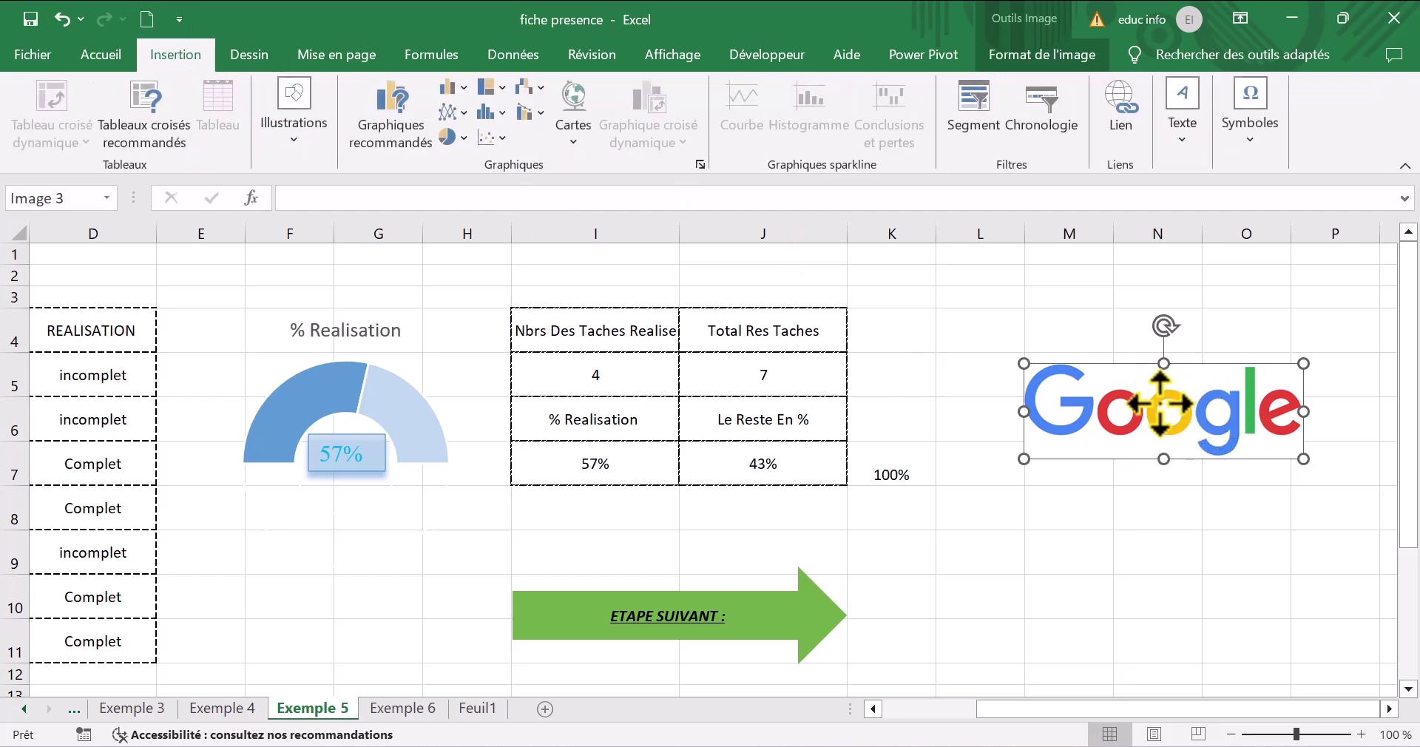
pyautogui.click(1121, 107)
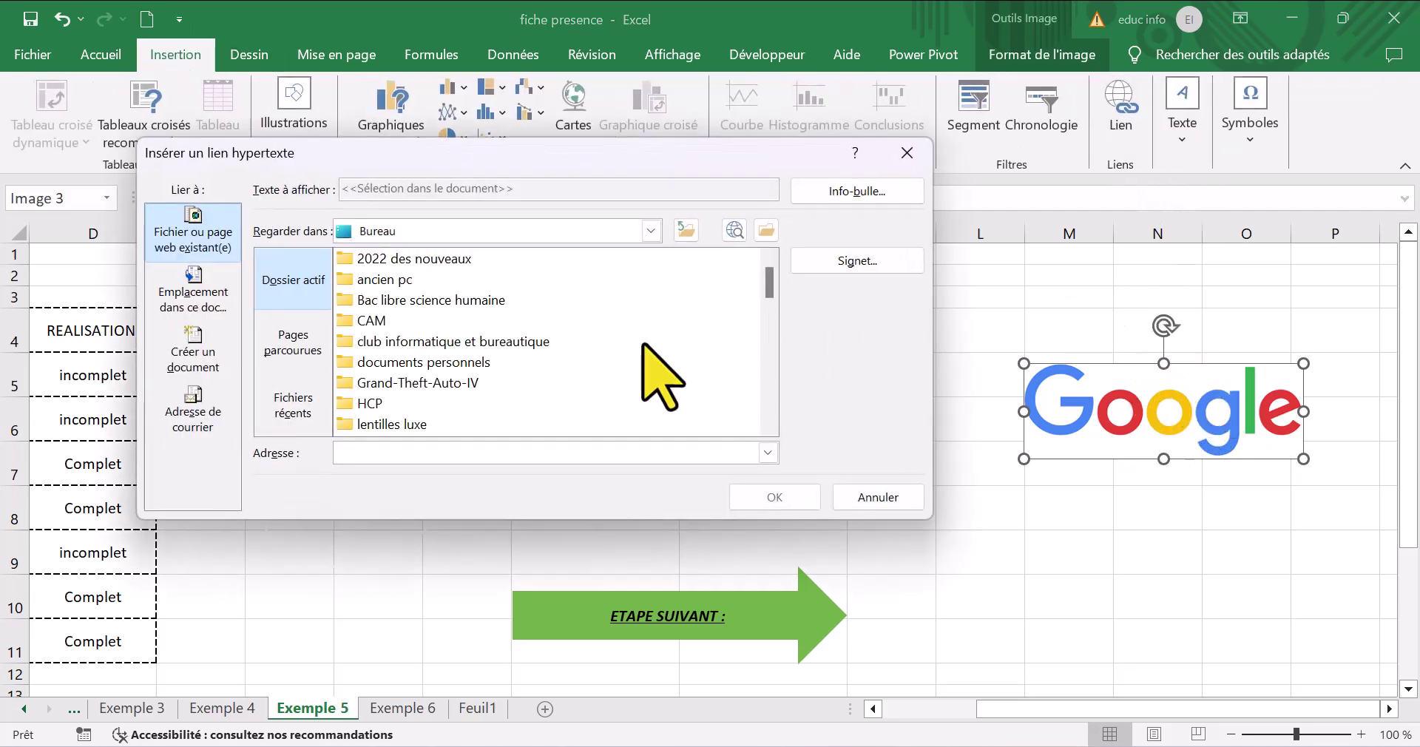
pyautogui.click(294, 347)
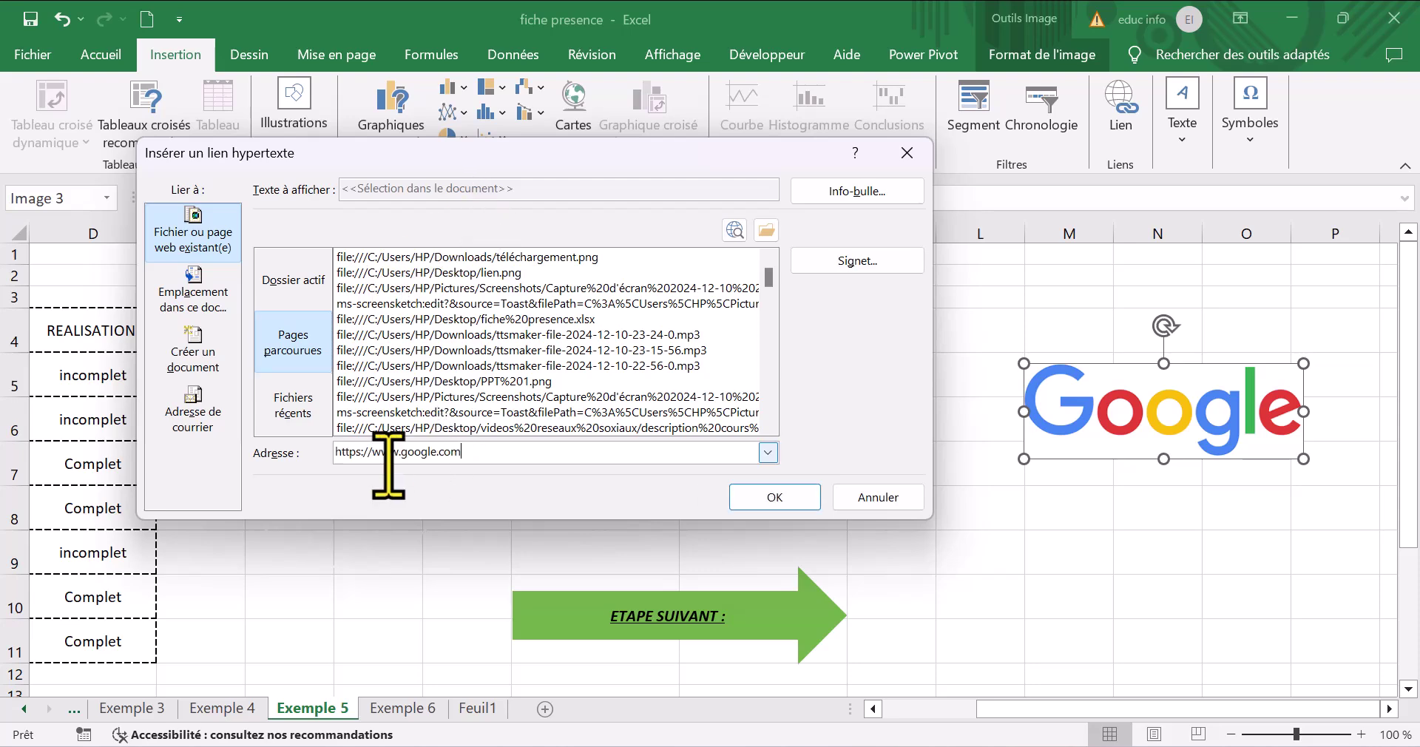
pyautogui.click(775, 496)
pyautogui.click(1088, 562)
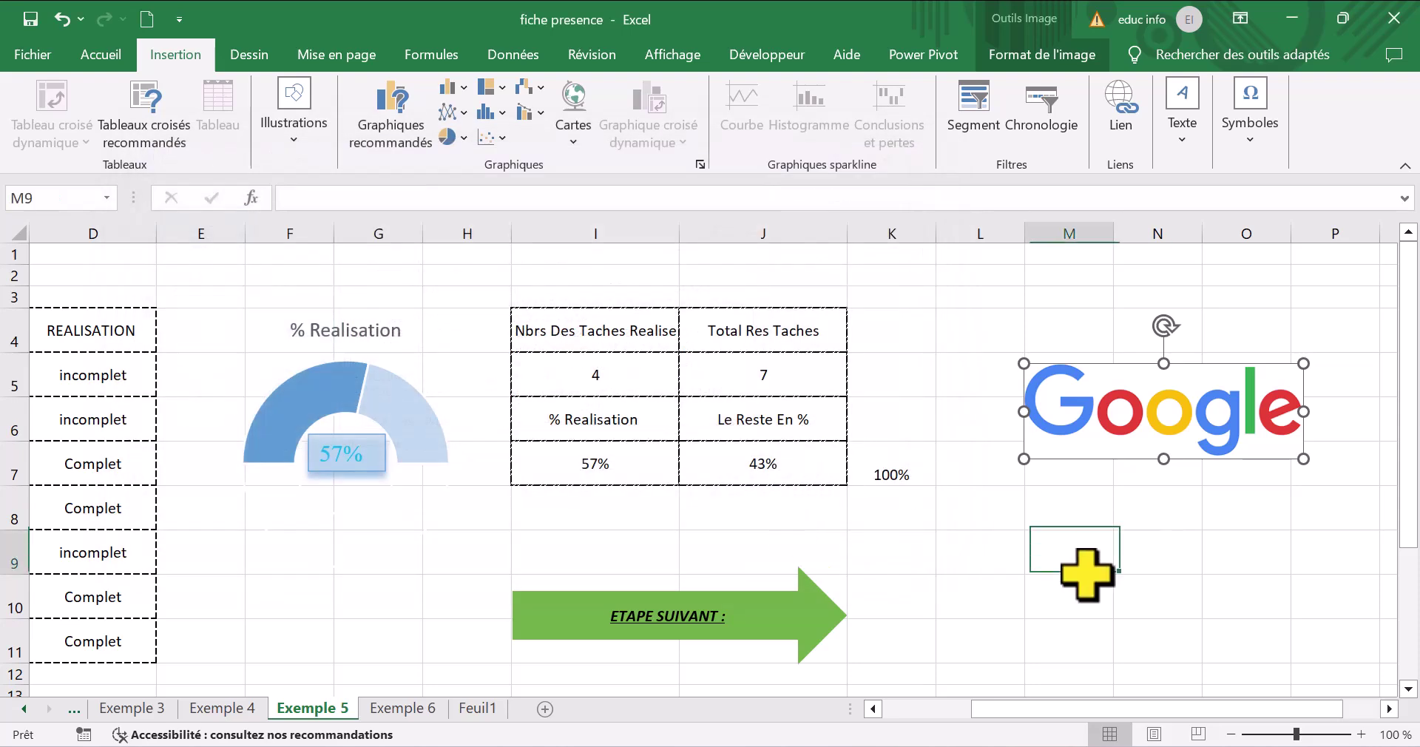
# Step: Test the Google logo's link several times, closing the opened Chrome page and returning to the Excel workbook between tests
pyautogui.click(1102, 461)
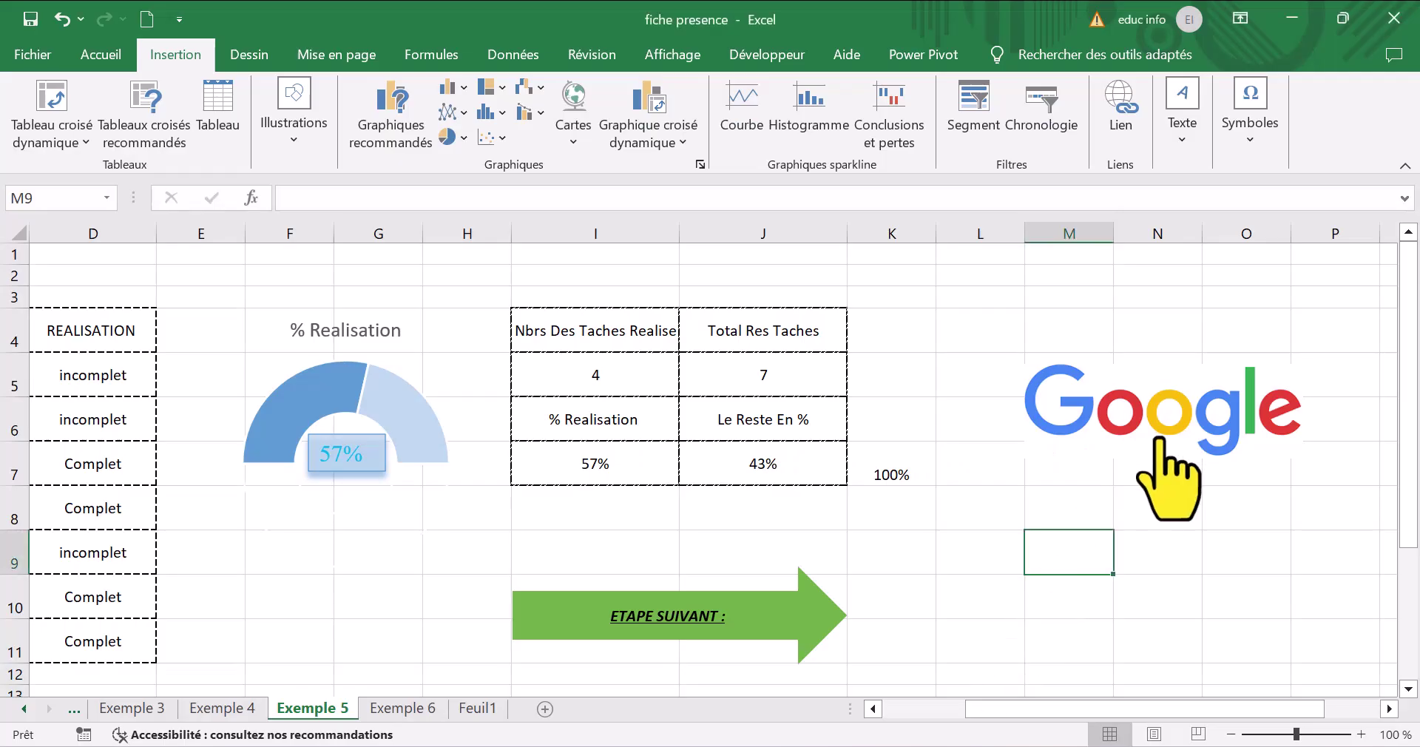
pyautogui.click(1156, 441)
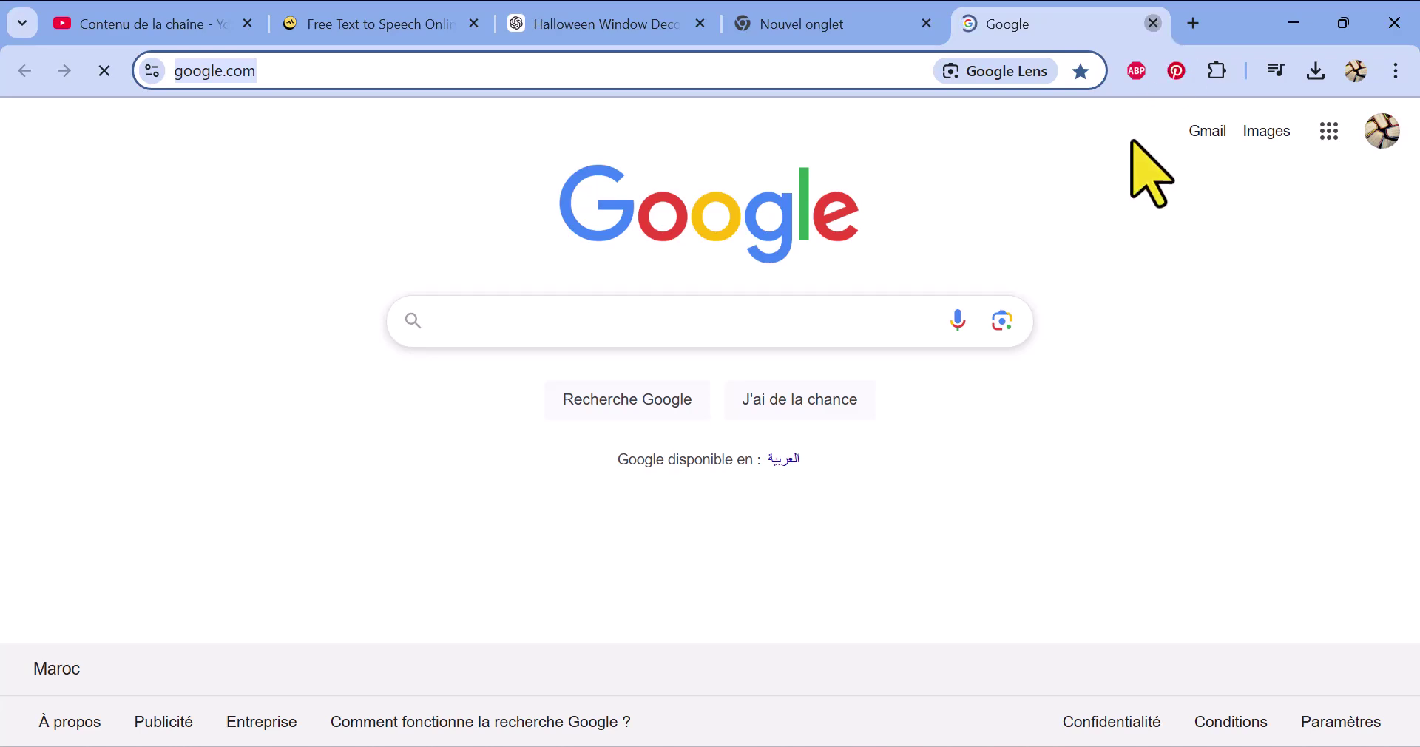
pyautogui.hotkey('ctrl', 'w')
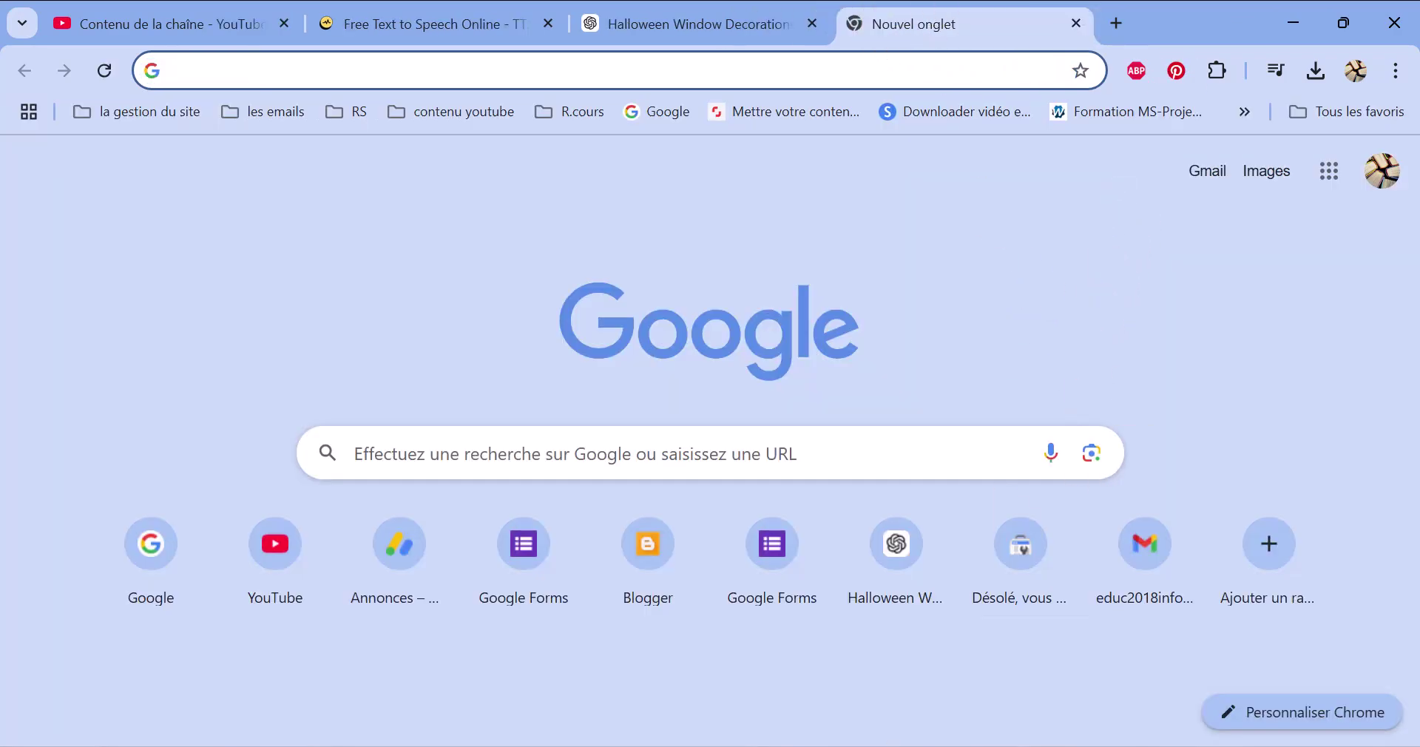
pyautogui.hotkey('alt', 'Tab')
pyautogui.click(1187, 406)
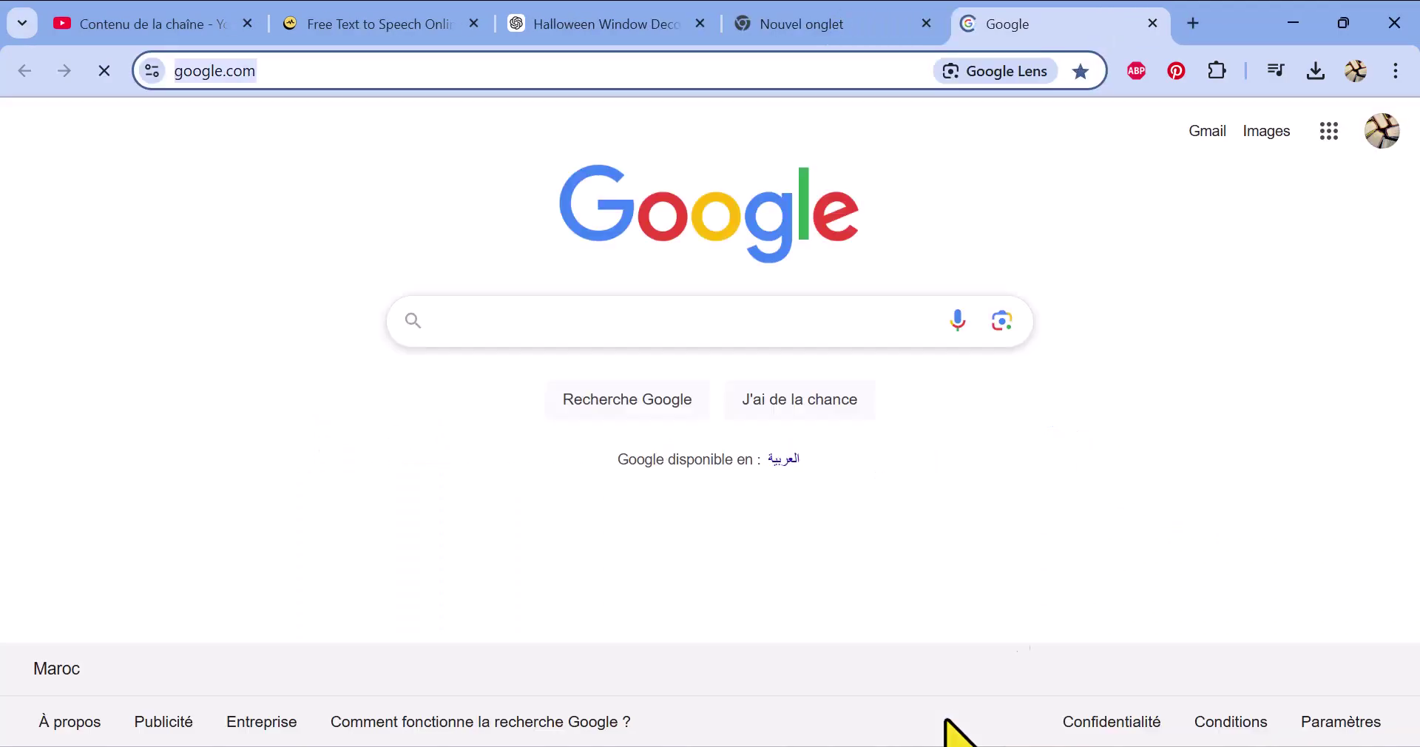
pyautogui.click(1152, 23)
pyautogui.hotkey('alt', 'Tab')
pyautogui.click(1164, 326)
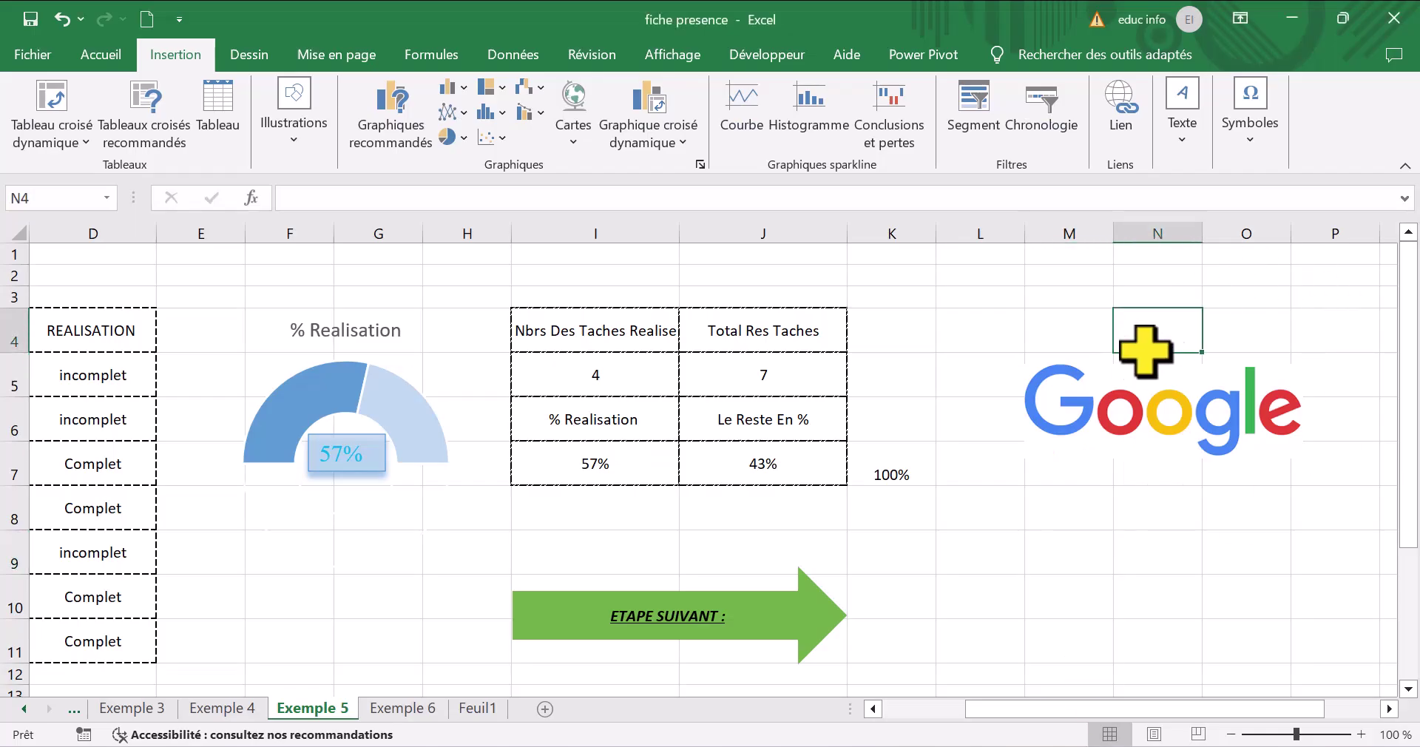
pyautogui.click(1168, 444)
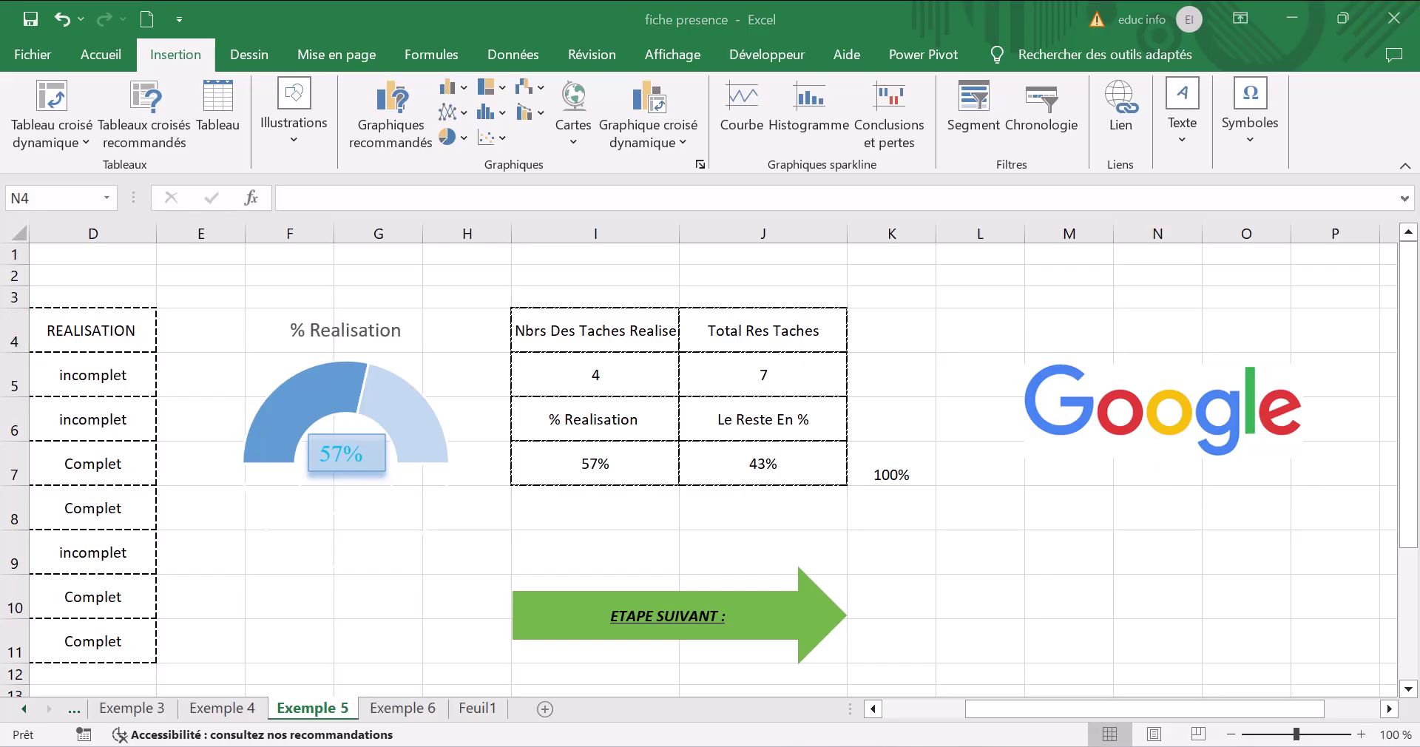